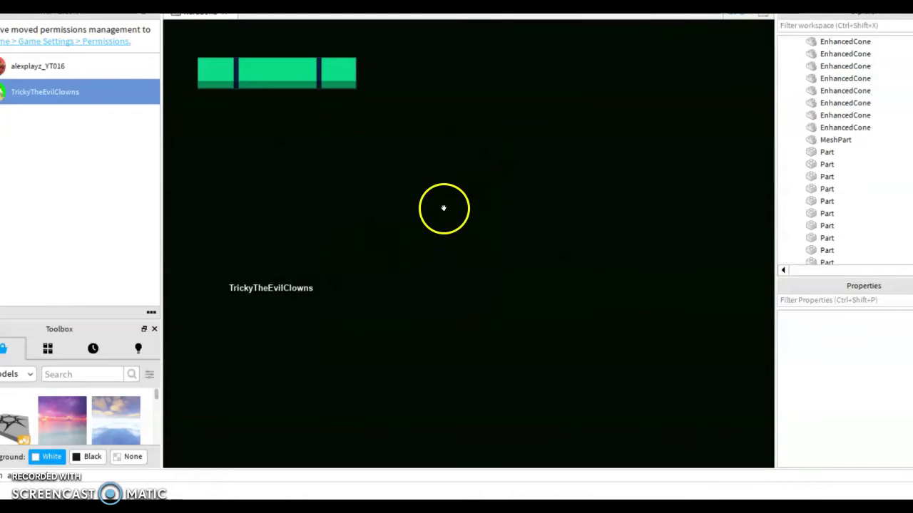
Step: Search the Toolbox models for "part" and browse the results
right_drag(415, 234, 415, 234)
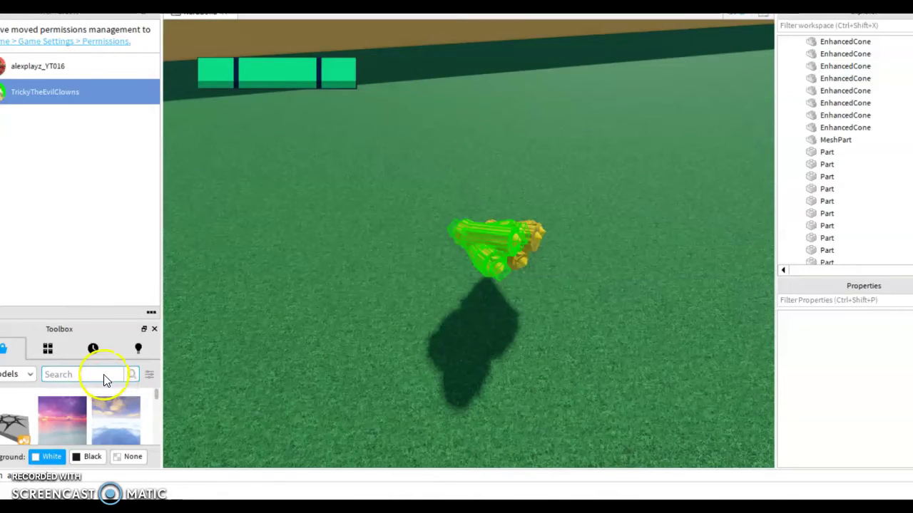
text(ART)
key(Return)
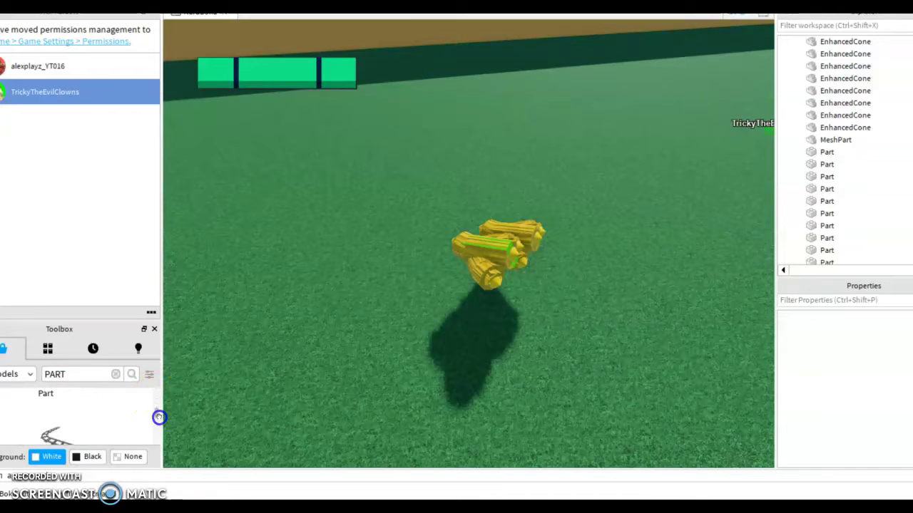
scroll(159, 417, down, 2)
scroll(157, 428, down, 5)
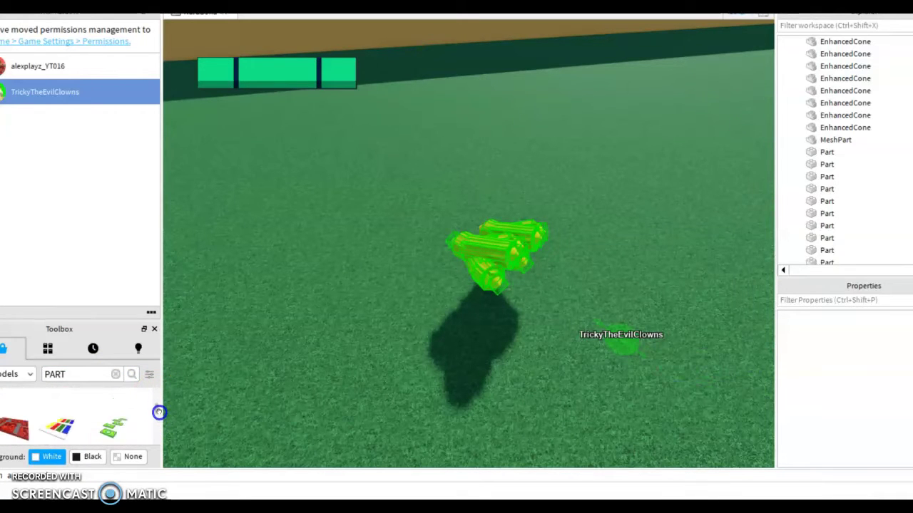
scroll(163, 405, up, 5)
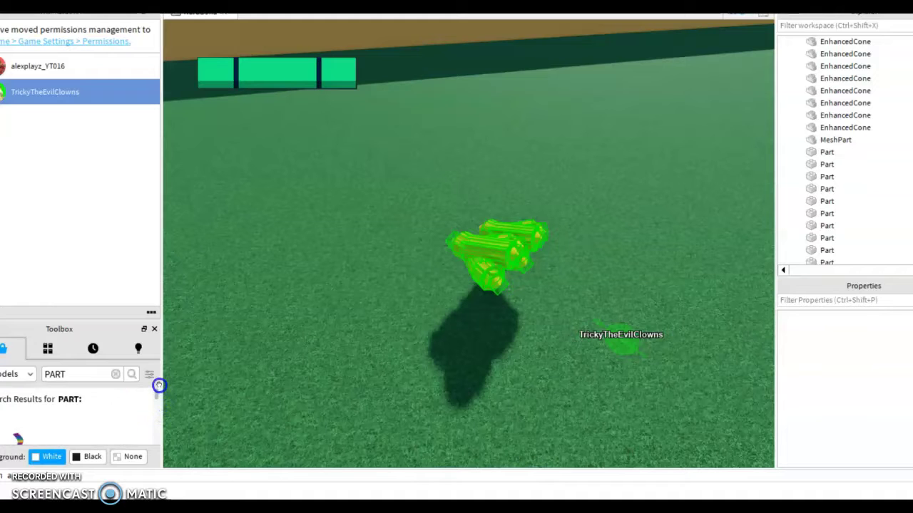
scroll(159, 389, down, 1)
click(131, 375)
click(117, 375)
text(part)
key(Return)
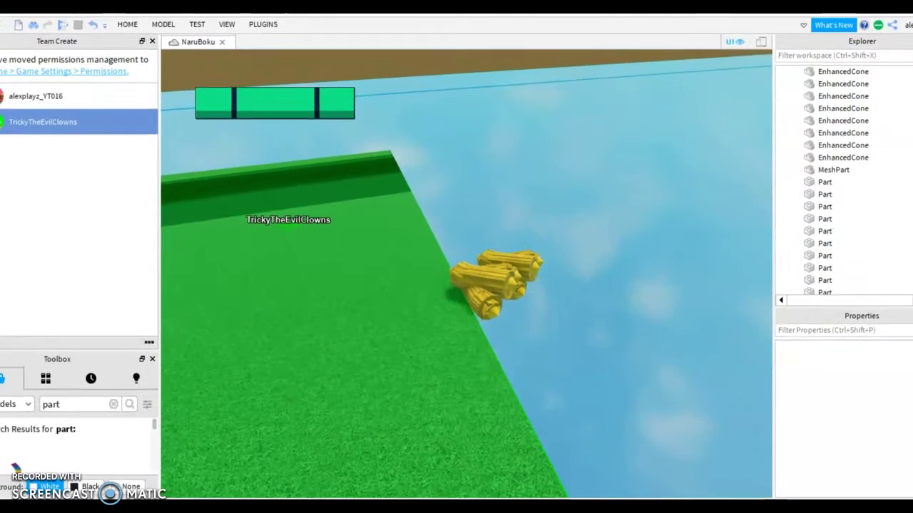
Step: Insert a new block part into the workspace
right_drag(553, 162, 554, 159)
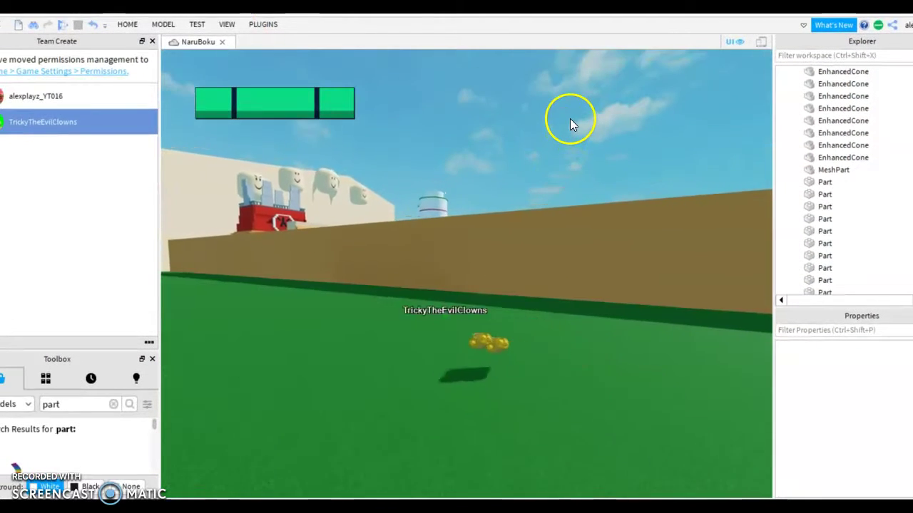
right_click(570, 119)
key(w)
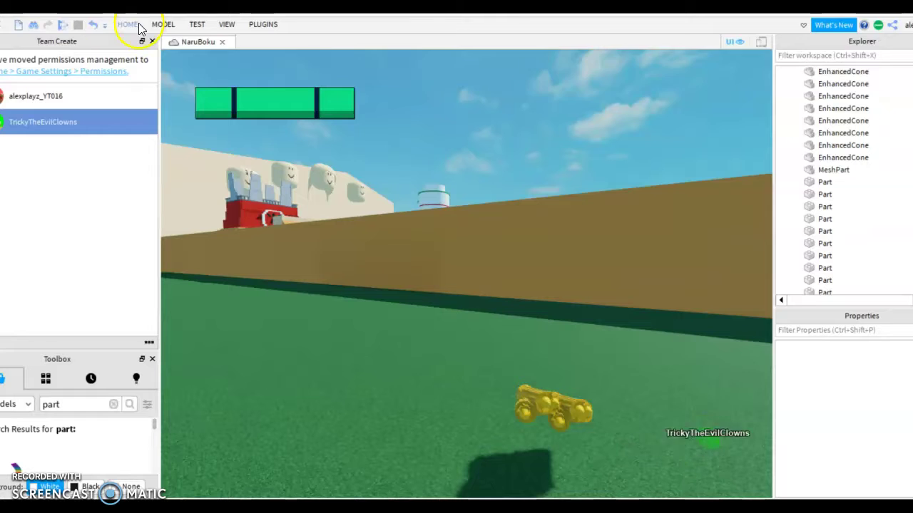
click(132, 24)
right_drag(347, 133, 208, 69)
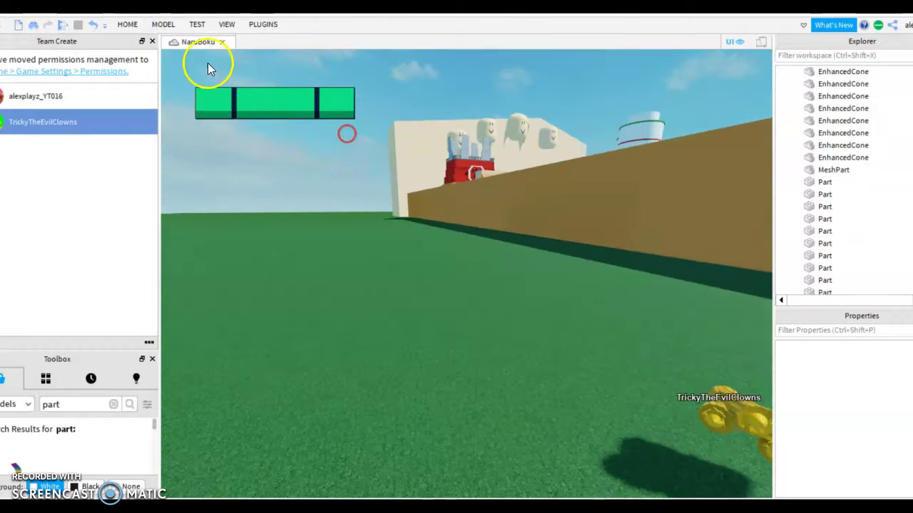
click(127, 24)
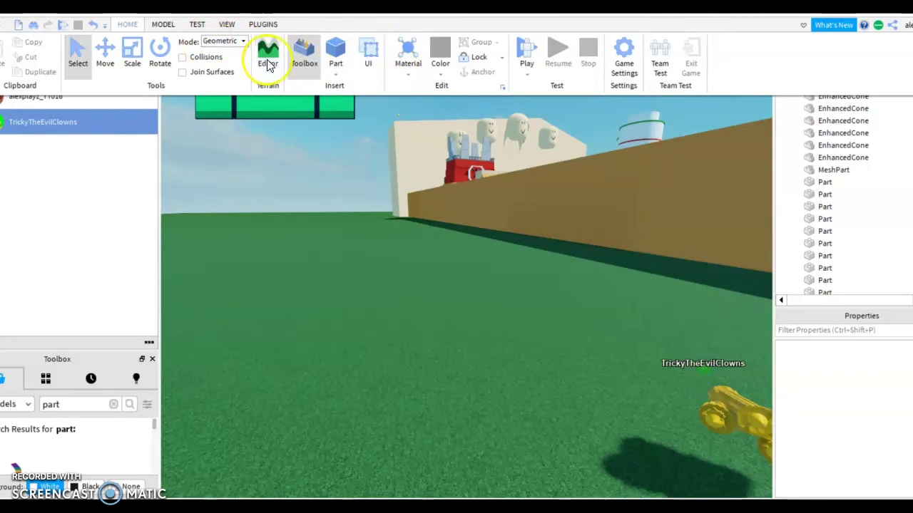
click(341, 63)
Step: Move the new block part onto the open grass near the yellow model
click(409, 263)
right_drag(410, 264, 379, 265)
right_drag(451, 261, 450, 262)
key(w)
click(445, 300)
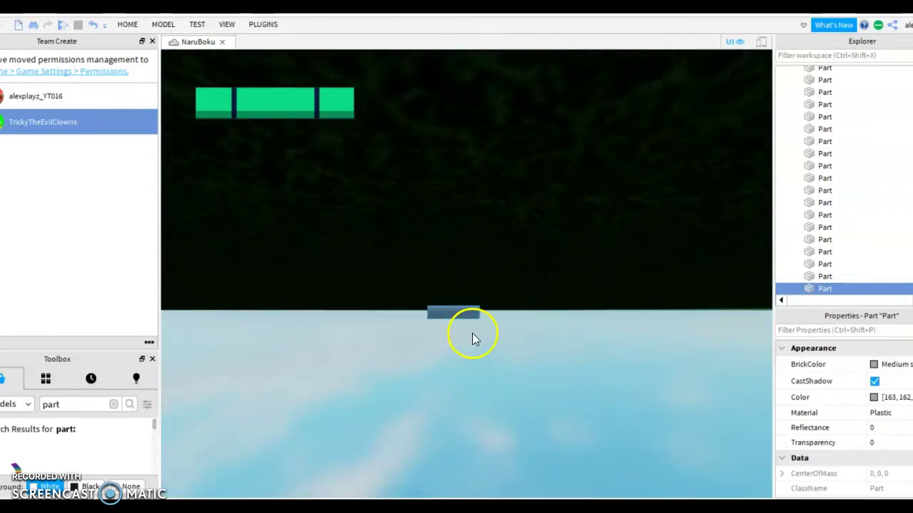
scroll(471, 338, up, 1)
drag(468, 329, 518, 299)
right_drag(517, 299, 517, 299)
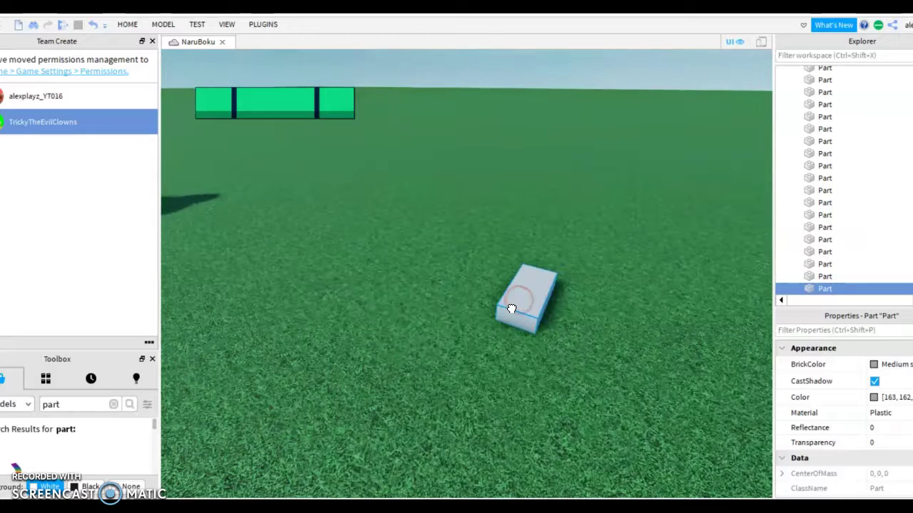
Step: Scale the new part taller and wider into a cube of size 4, 4, 4
click(127, 24)
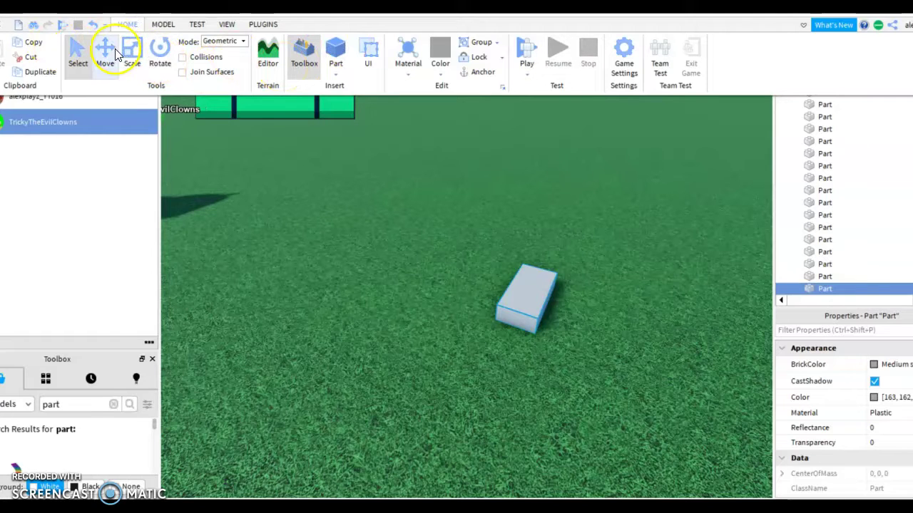
click(138, 41)
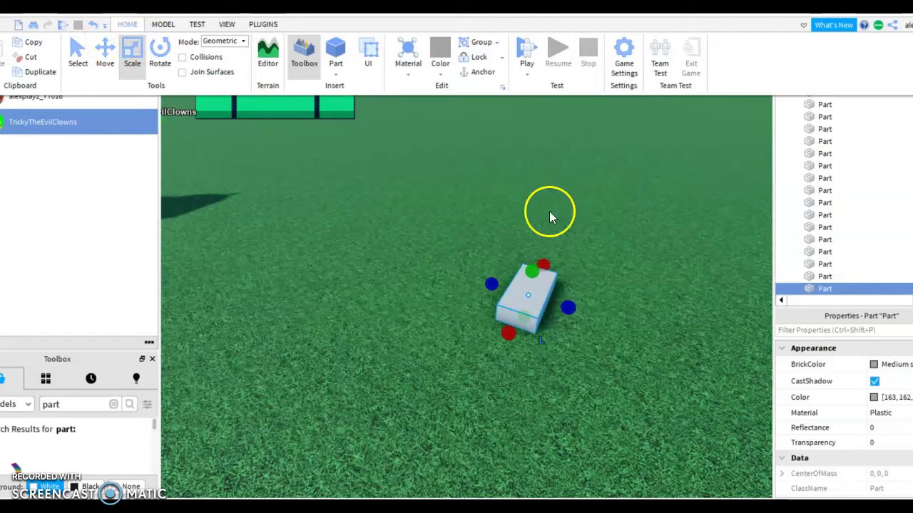
drag(531, 273, 543, 221)
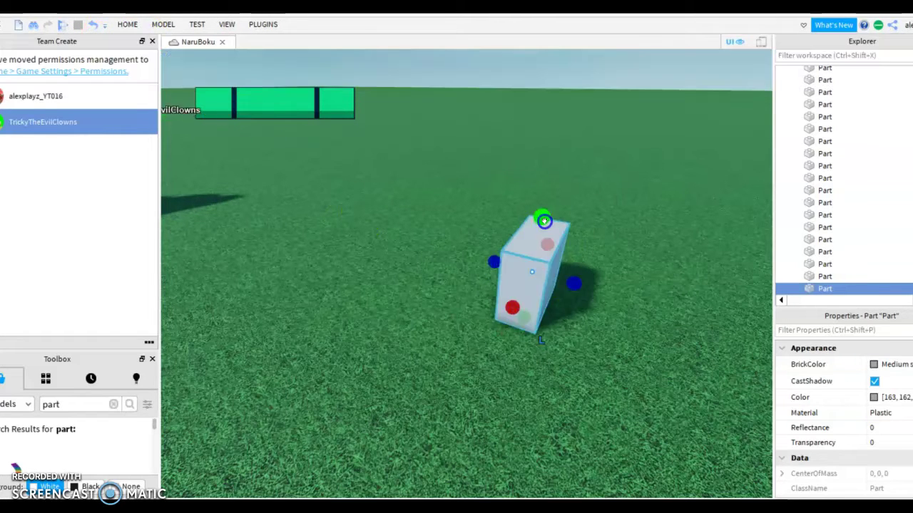
drag(578, 291, 633, 296)
right_drag(501, 236, 555, 240)
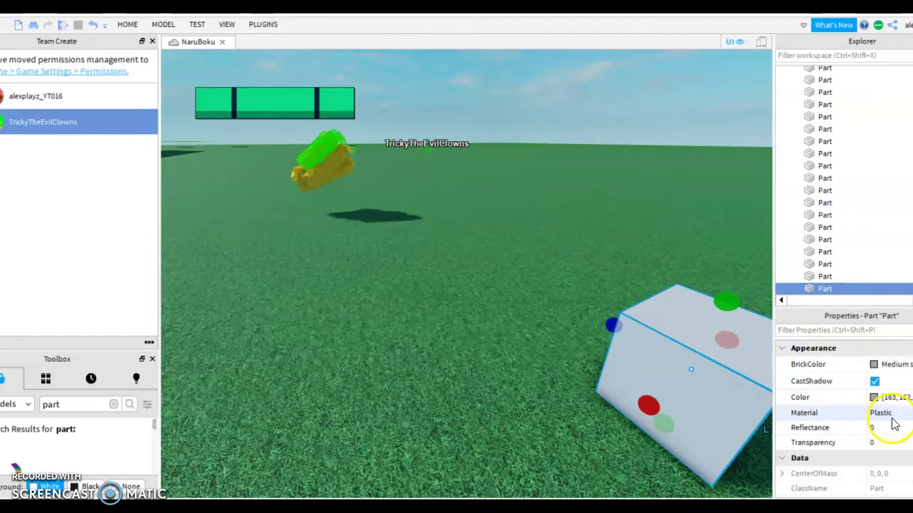
Step: Look through the cube's properties from Transform and Pivot down to Behavior, Part and Assembly
scroll(882, 421, down, 4)
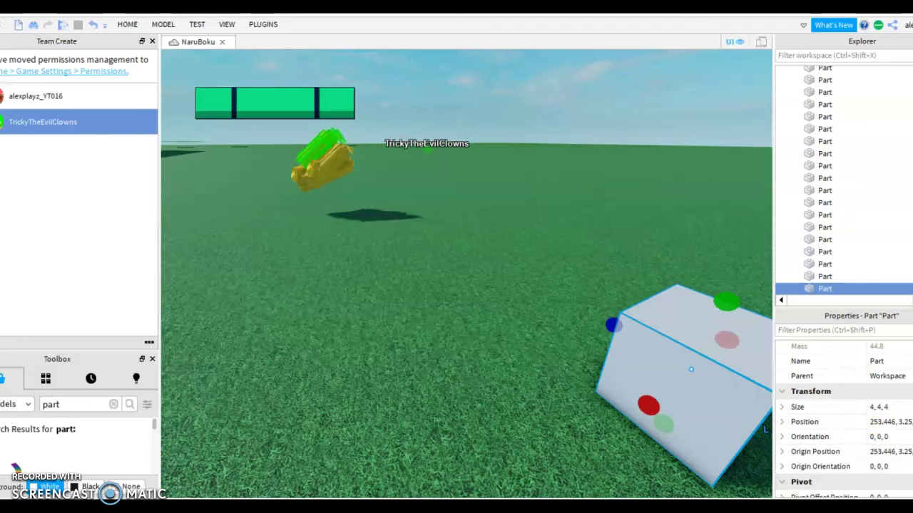
scroll(882, 421, down, 4)
scroll(882, 422, up, 1)
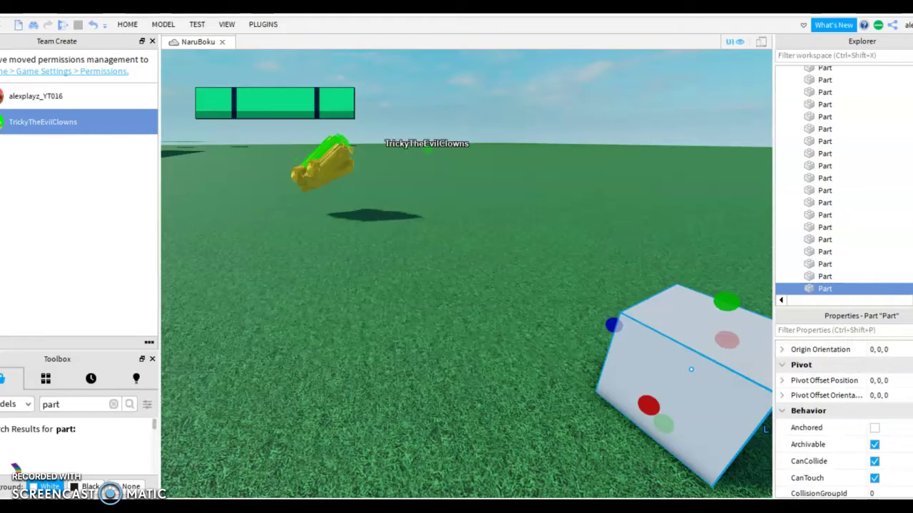
scroll(882, 421, down, 4)
scroll(882, 421, down, 4)
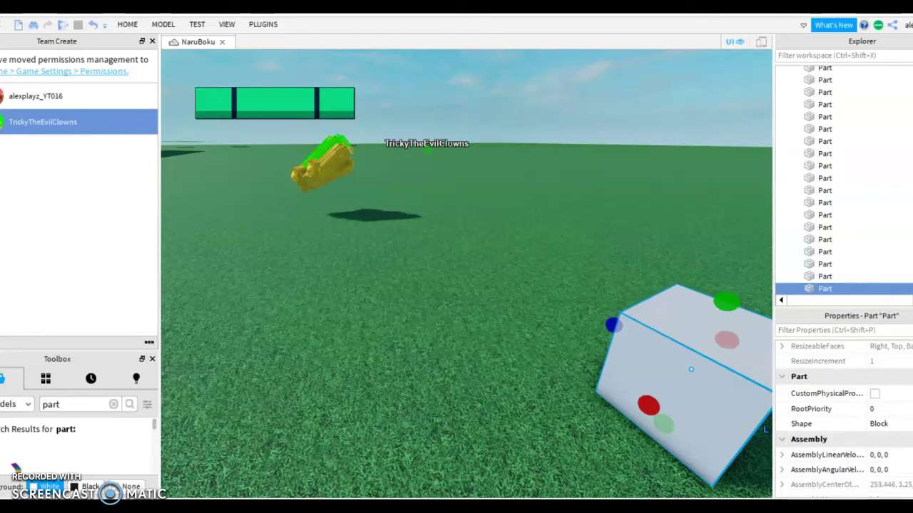
scroll(844, 418, up, 2)
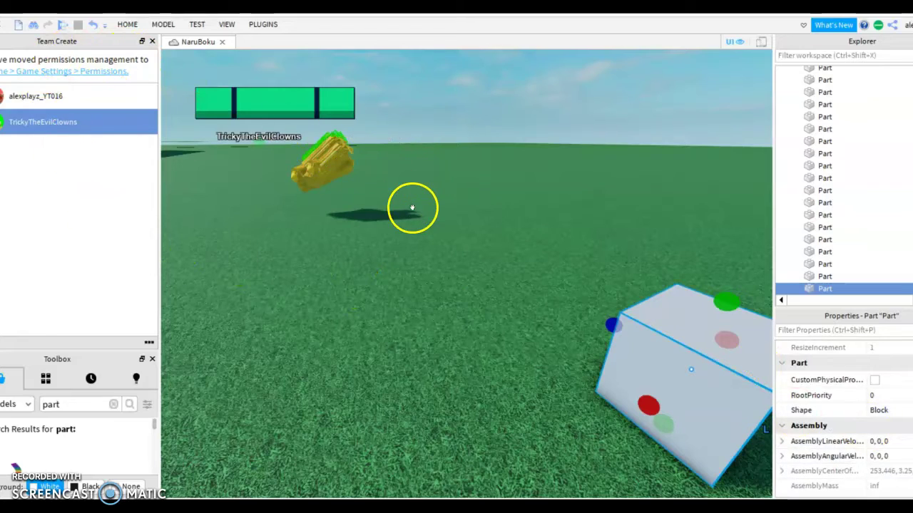
Step: Examine the floating yellow model of clustered cylinders from several sides
key(w)
right_drag(371, 198, 372, 198)
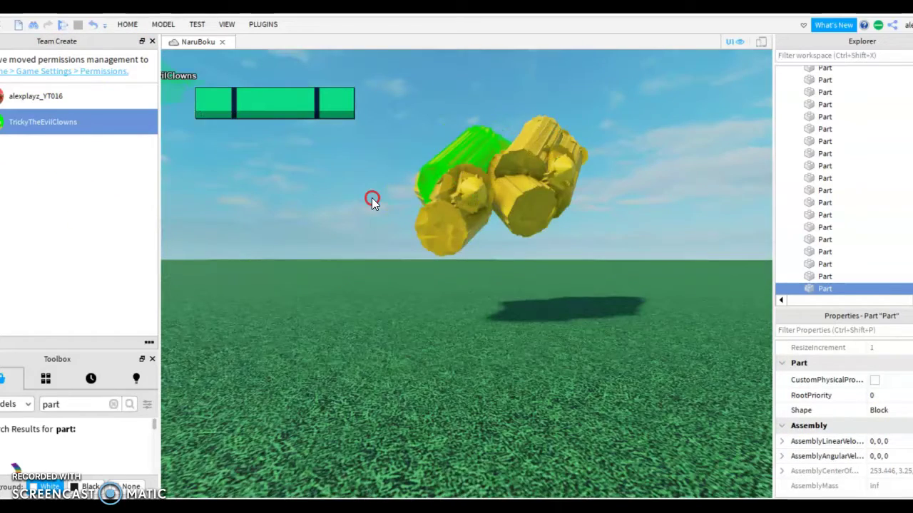
key(d)
right_drag(299, 233, 299, 231)
right_drag(418, 202, 466, 201)
right_drag(648, 240, 648, 243)
click(571, 232)
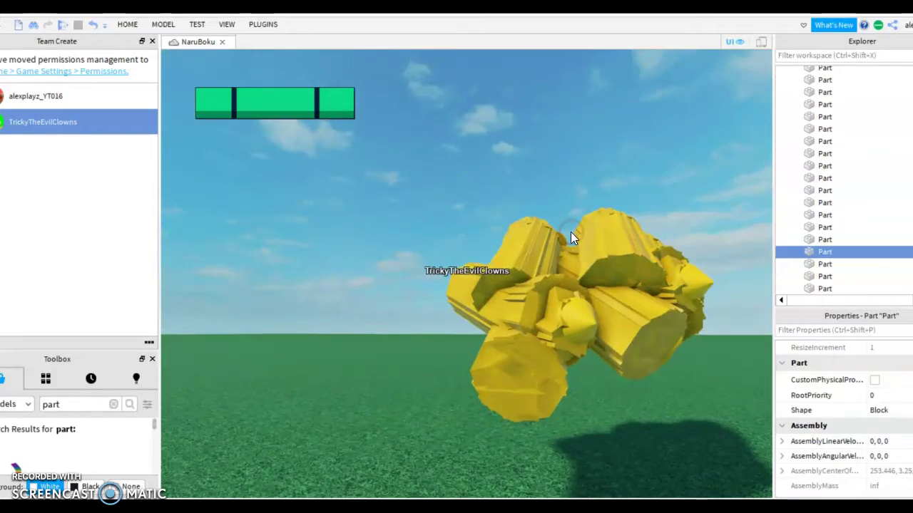
scroll(570, 233, down, 3)
right_drag(565, 240, 569, 234)
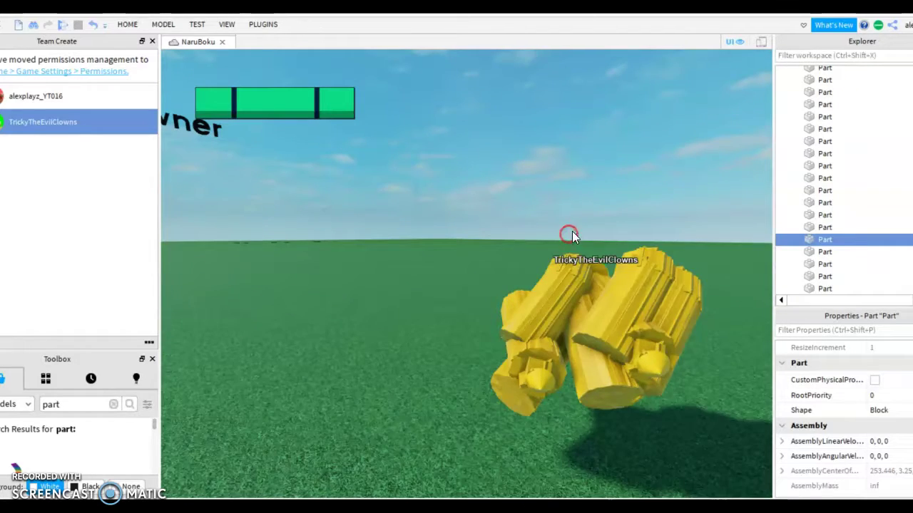
key(w)
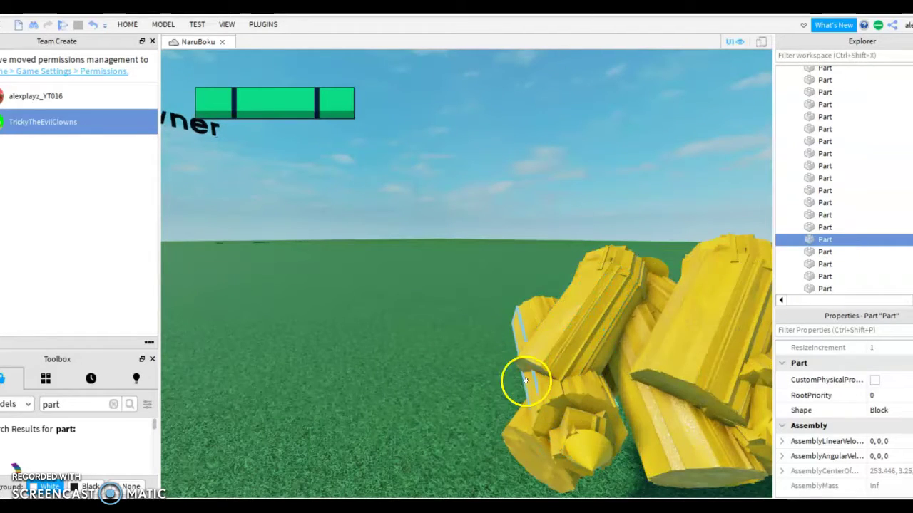
key(s)
right_drag(512, 253, 513, 257)
key(w)
right_drag(505, 288, 533, 279)
key(s)
key(d)
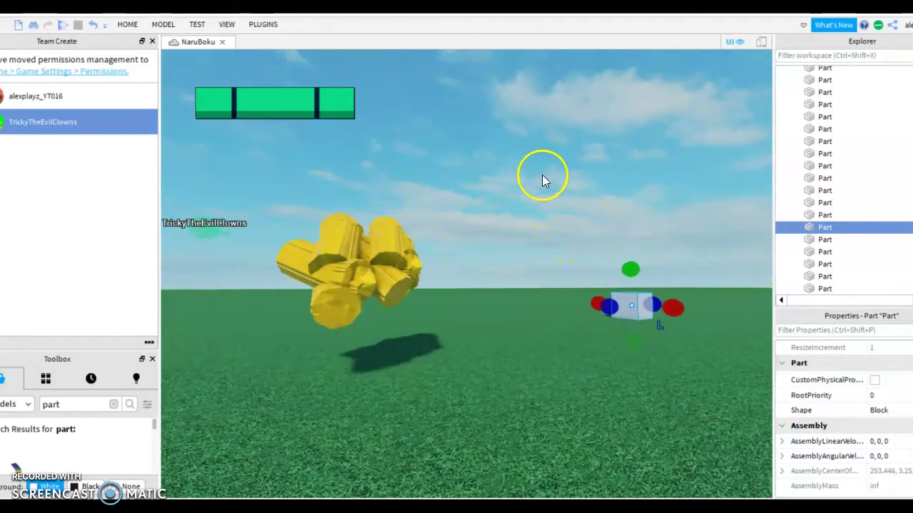
key(d)
right_drag(517, 183, 516, 183)
key(w)
right_drag(457, 194, 448, 208)
key(w)
key(d)
key(d)
key(w)
Step: Select individual blocks within the yellow model to inspect how its cylinder ends are built
click(352, 167)
key(s)
click(475, 298)
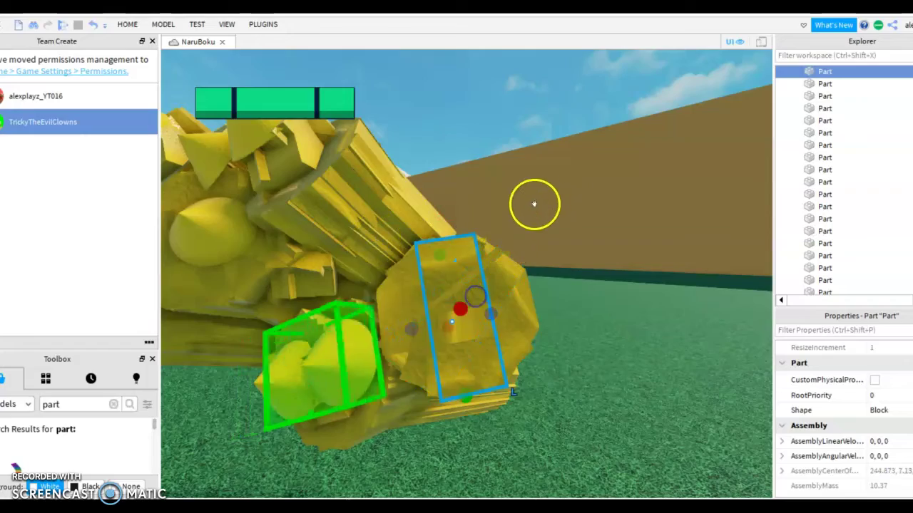
right_drag(457, 208, 523, 191)
click(508, 149)
key(s)
right_drag(510, 149, 519, 142)
key(d)
scroll(519, 141, up, 4)
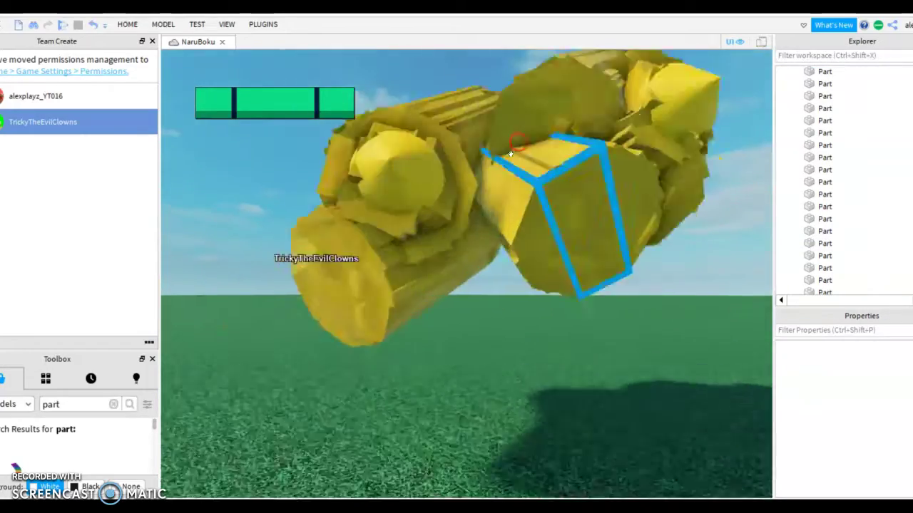
scroll(412, 143, down, 3)
Step: Delete the cones sticking out of two cylinder ends on the yellow model
click(404, 196)
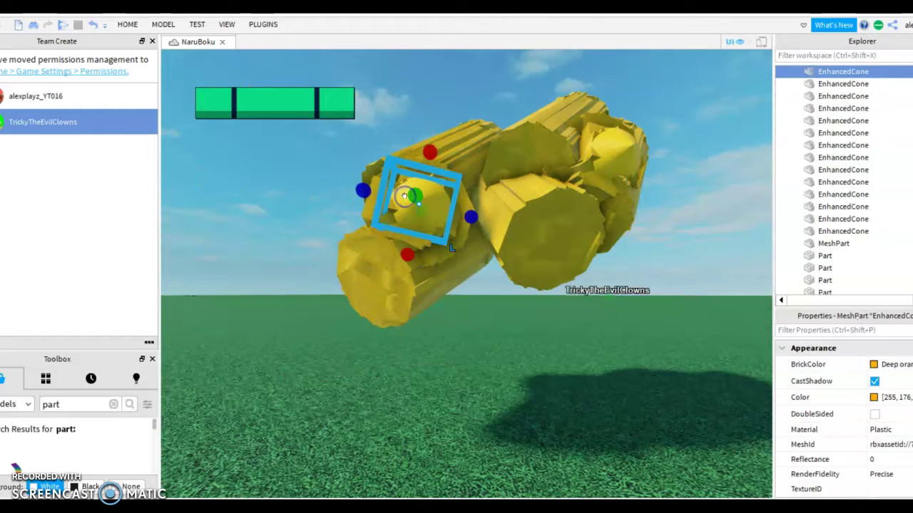
key(Delete)
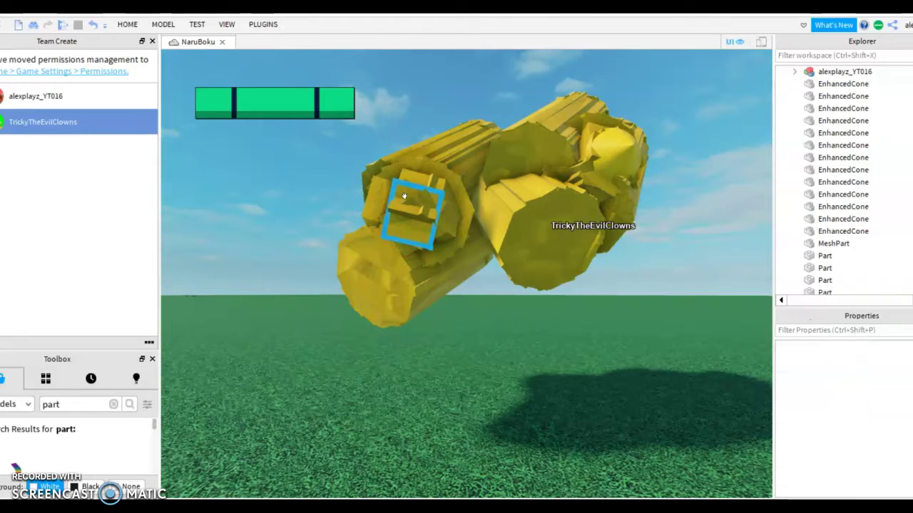
mouse_move(566, 171)
right_down()
mouse_move(595, 189)
mouse_move(565, 186)
right_up()
click(620, 156)
key(Delete)
Step: Select the grey cube on the grass and activate the Transform tool for it
key(w)
key(w)
key(s)
key(w)
key(s)
key(w)
key(s)
right_drag(506, 192, 508, 194)
key(w)
key(s)
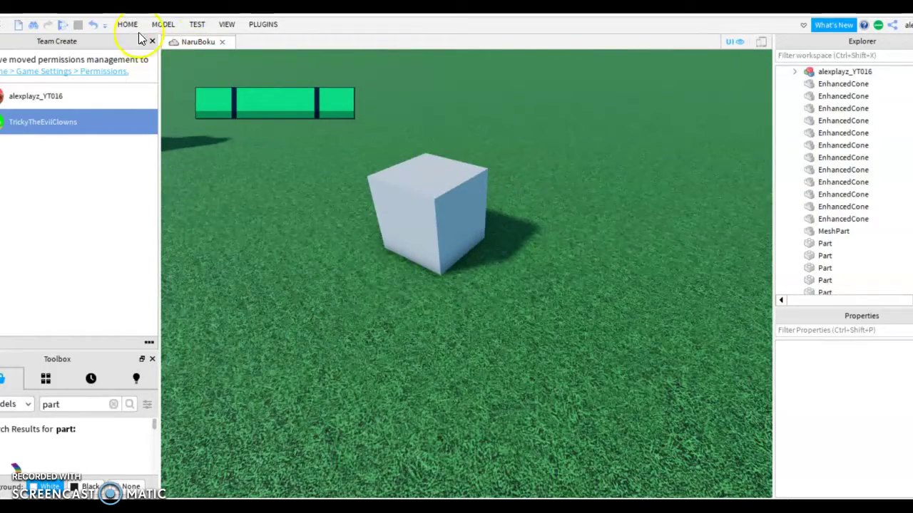
click(156, 26)
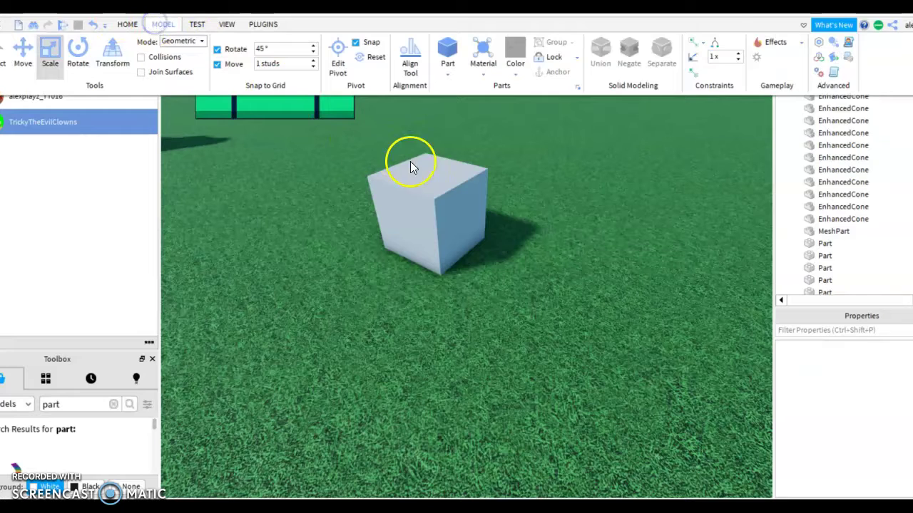
click(411, 167)
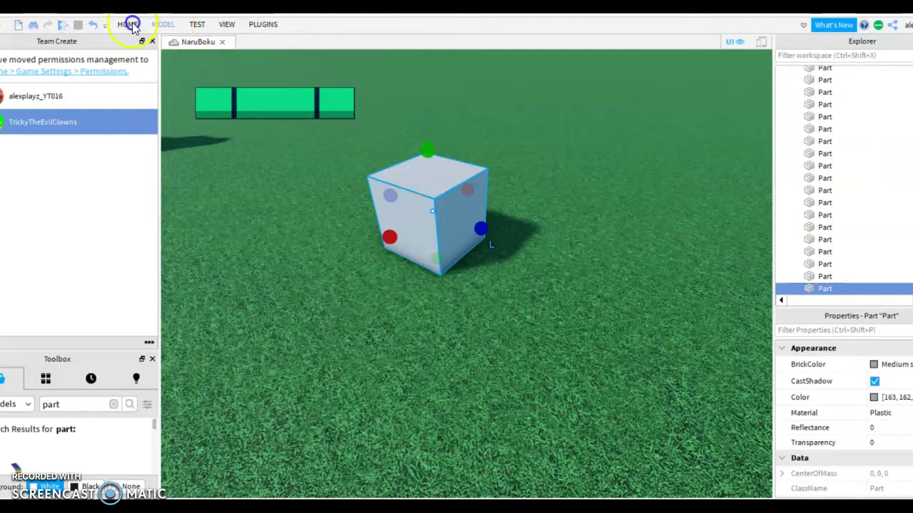
click(165, 25)
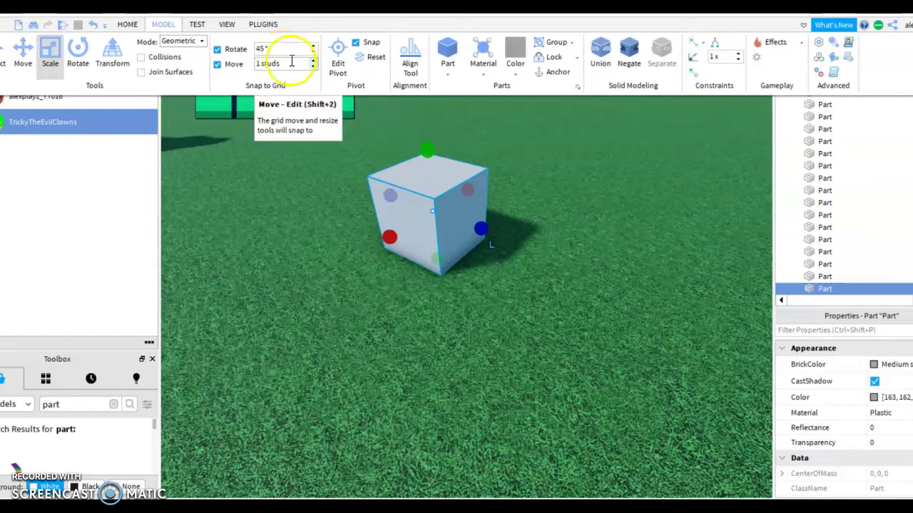
click(350, 73)
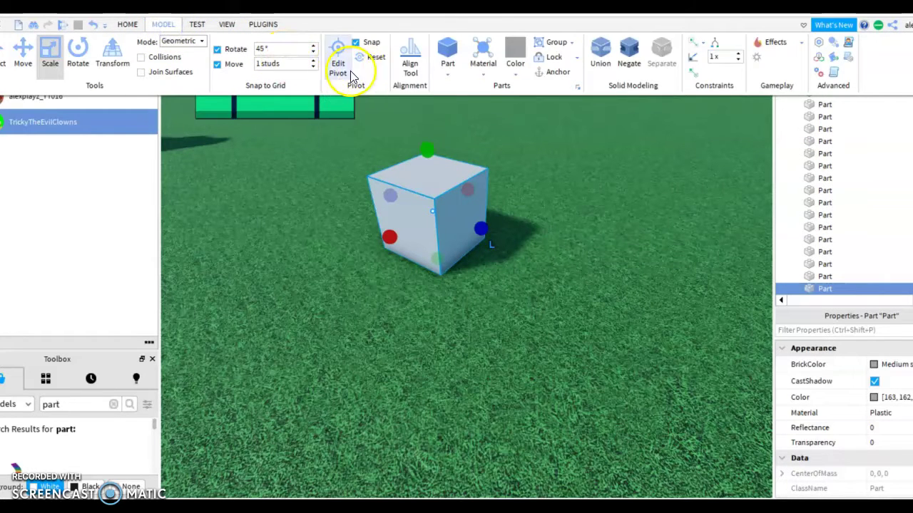
click(113, 52)
Step: Raise the grey cube above the grass with the Transform tool
right_drag(507, 185, 507, 185)
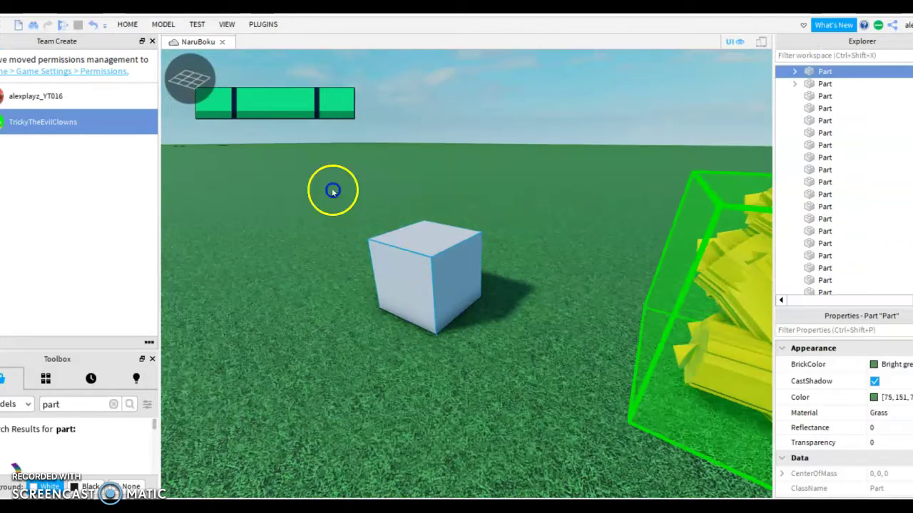
drag(422, 188, 420, 128)
drag(487, 174, 473, 236)
mouse_move(473, 236)
right_down()
mouse_move(497, 212)
mouse_move(468, 239)
right_up()
key(w)
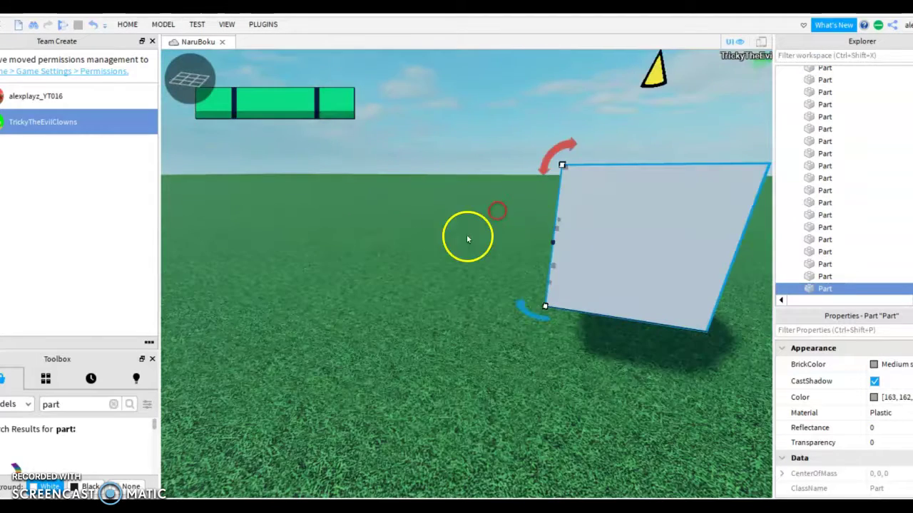
Step: Resize the grey block by 2 studs with the Transform tool
drag(555, 244, 584, 225)
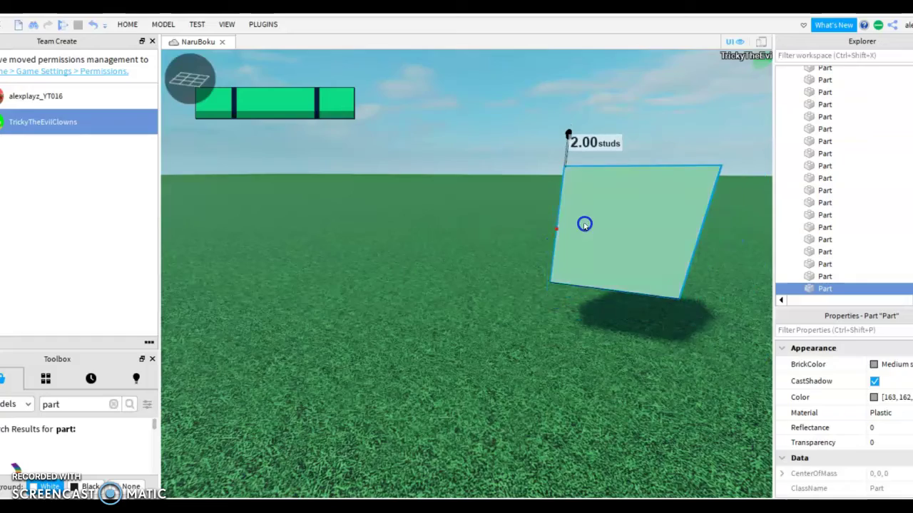
key(w)
key(s)
right_drag(568, 184, 589, 195)
key(w)
key(ctrl+t)
key(ctrl+t)
key(ctrl+t)
key(ctrl+t)
key(w)
key(s)
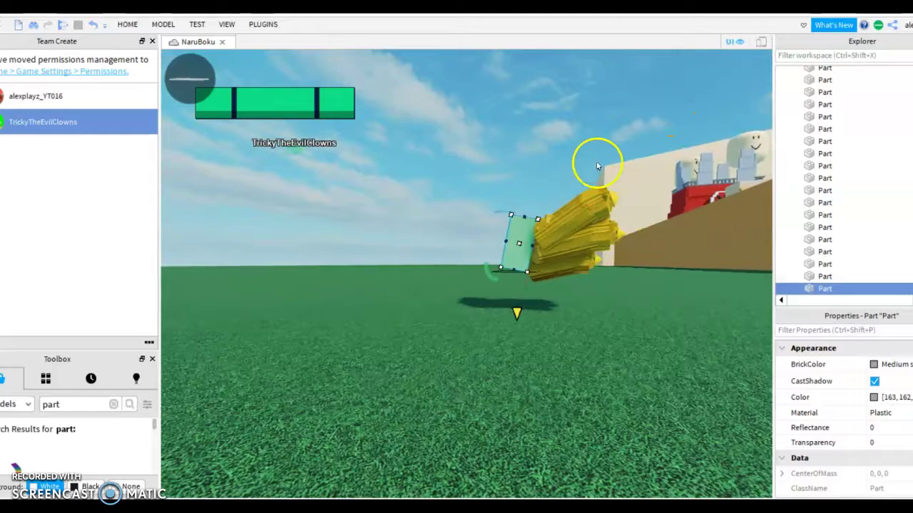
Step: Move the grey block clear of the yellow model so that it floats separately beside it
click(597, 165)
click(503, 233)
scroll(536, 199, up, 3)
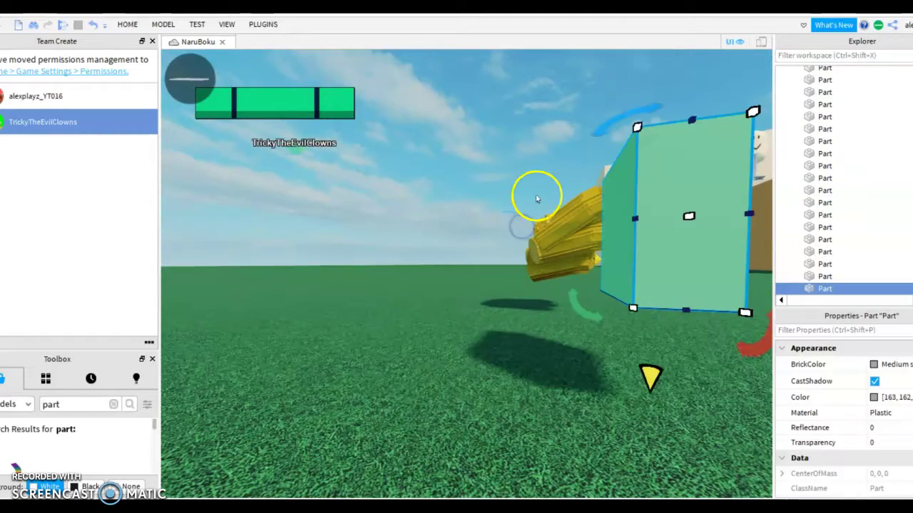
key(s)
right_drag(305, 127, 305, 126)
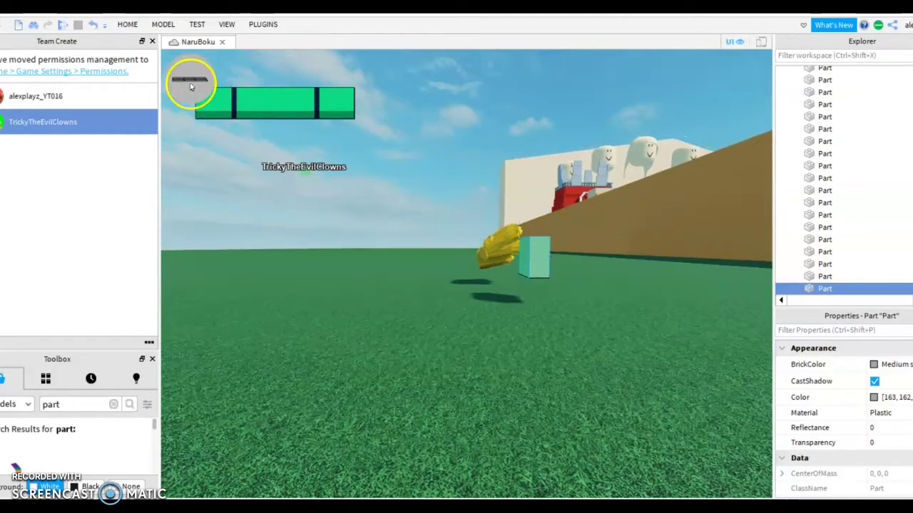
key(a)
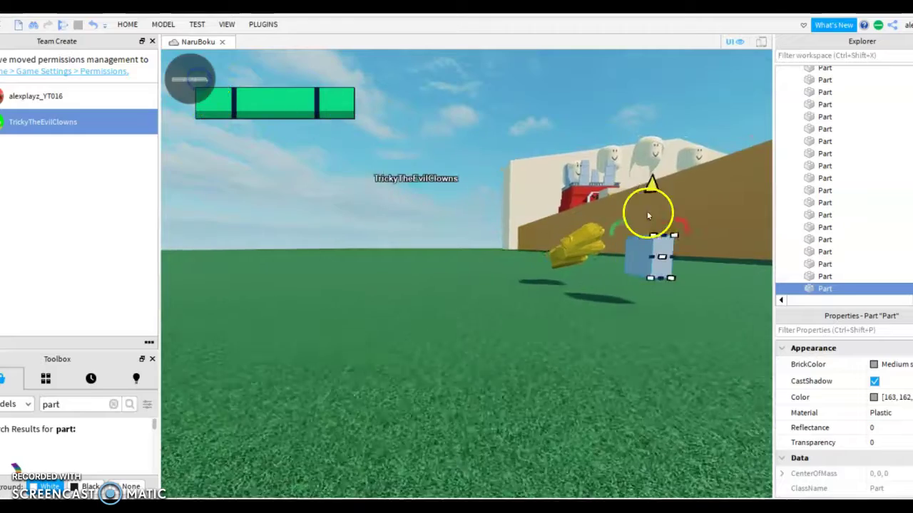
key(d)
key(w)
key(s)
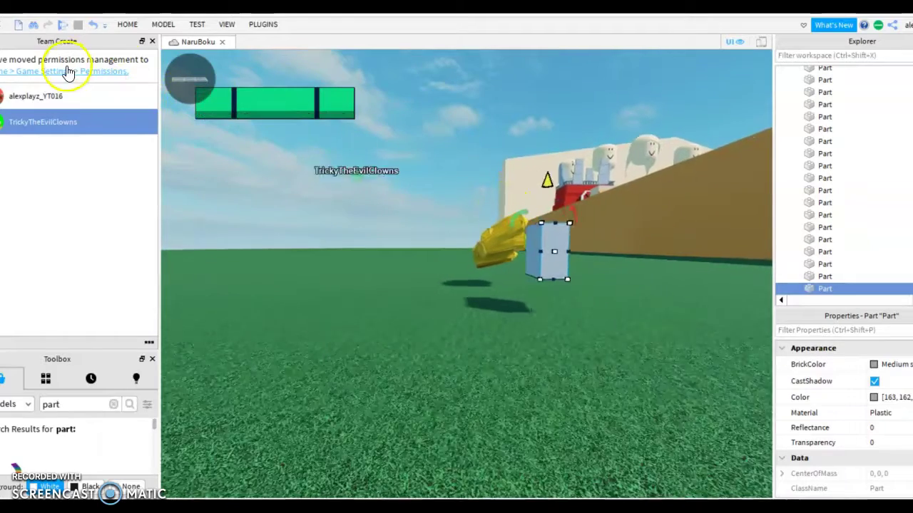
Step: Insert a sphere part on top of the grey block
click(162, 26)
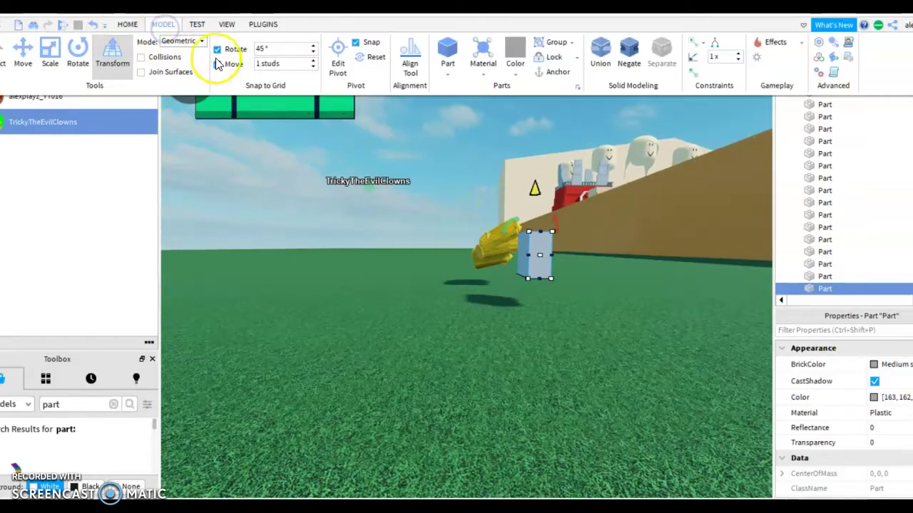
key(w)
right_drag(433, 187, 388, 170)
key(w)
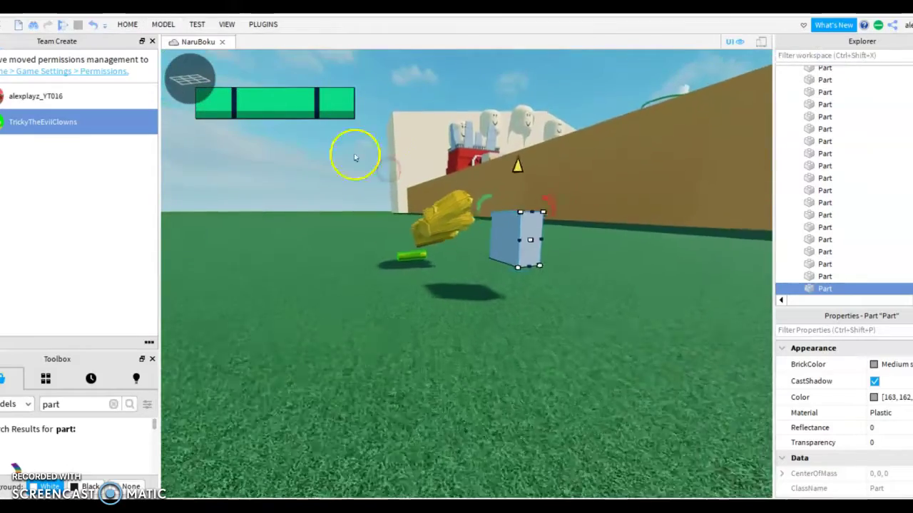
right_drag(532, 157, 542, 201)
key(s)
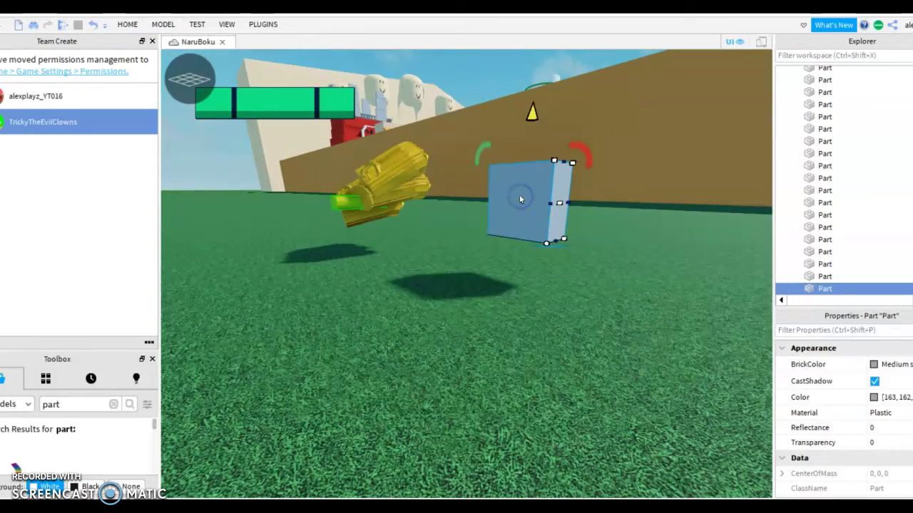
right_drag(535, 195, 536, 206)
click(163, 24)
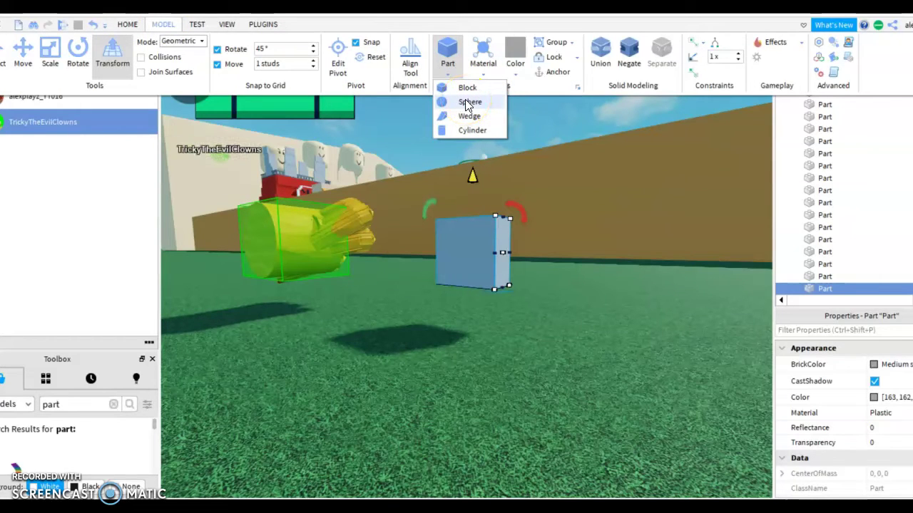
click(467, 104)
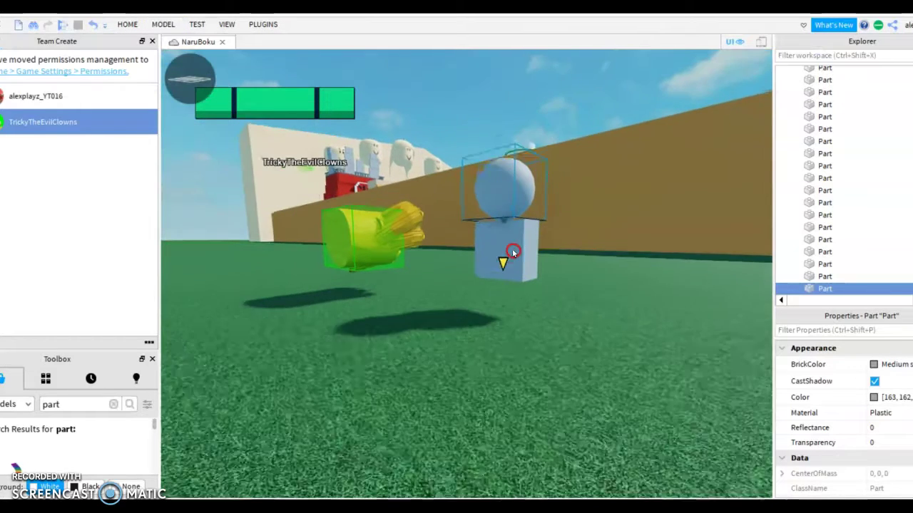
key(w)
right_drag(516, 179, 519, 177)
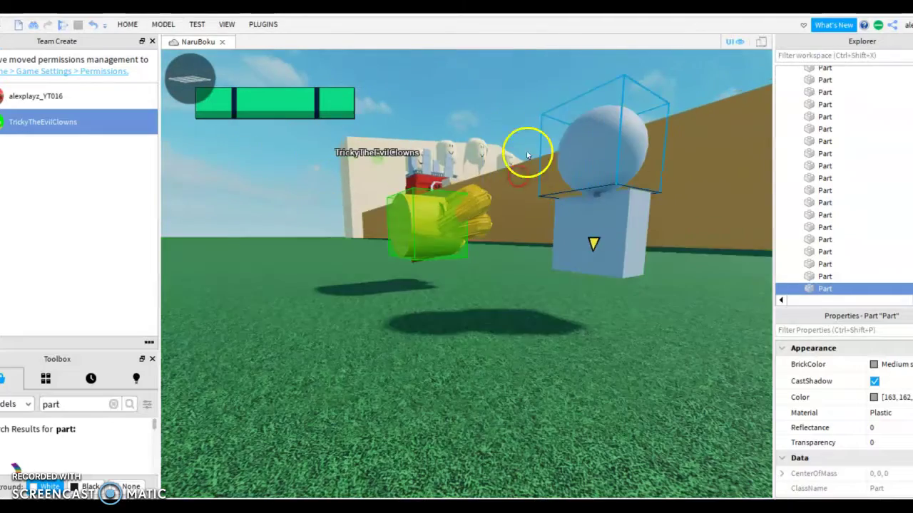
key(s)
Step: Move the sphere off the grey block to an open area away from the yellow model
right_drag(466, 255, 494, 250)
key(s)
key(w)
drag(495, 252, 440, 212)
key(s)
right_drag(440, 212, 440, 213)
scroll(460, 179, down, 4)
mouse_move(403, 187)
right_down()
mouse_move(394, 184)
mouse_move(403, 188)
right_up()
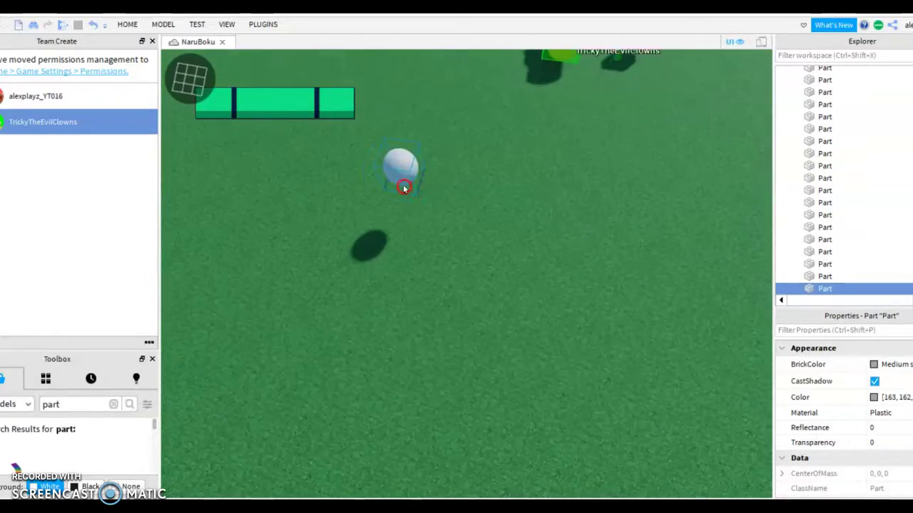
Step: Activate the Move tool for the selected sphere
click(128, 24)
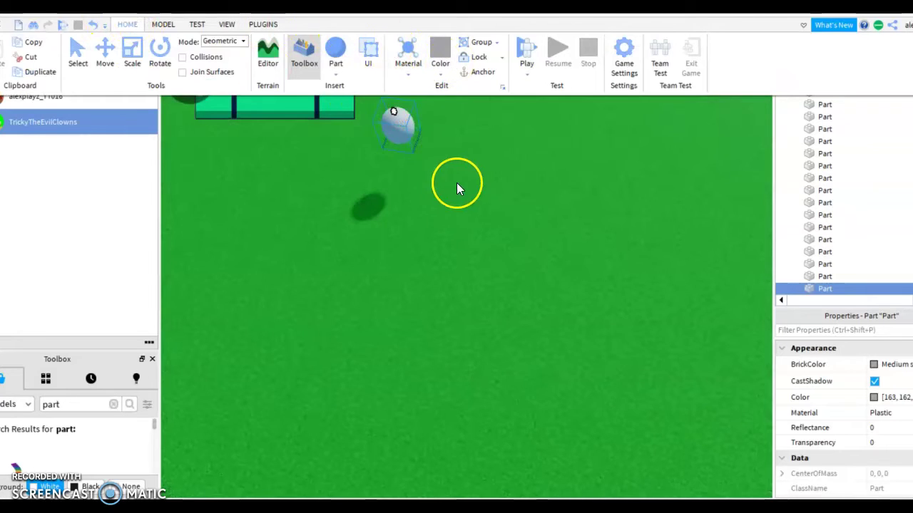
right_drag(555, 193, 554, 192)
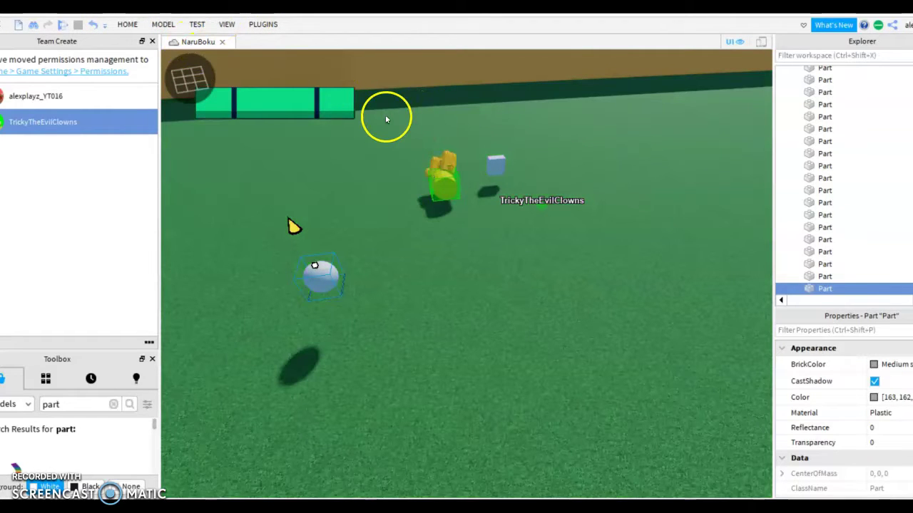
key(w)
right_drag(492, 175, 492, 175)
scroll(552, 170, down, 1)
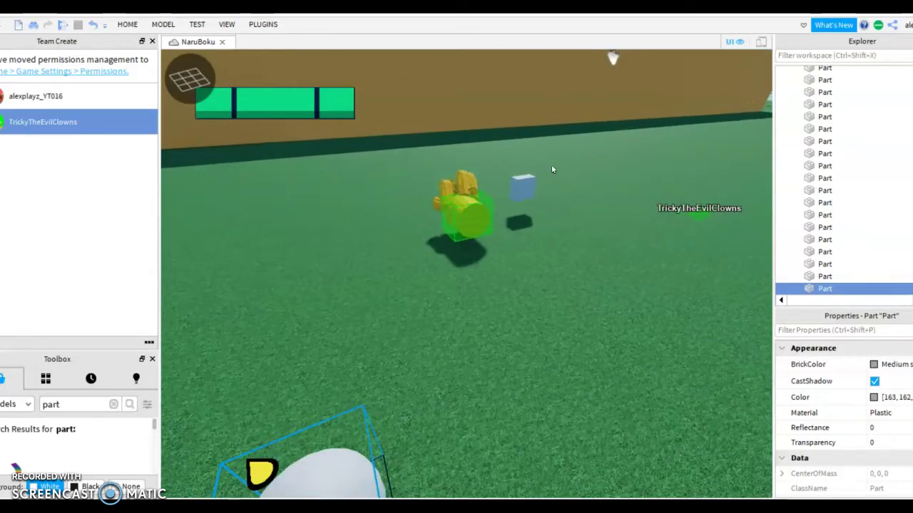
right_drag(580, 150, 582, 153)
key(w)
right_drag(532, 255, 580, 265)
right_drag(476, 320, 477, 320)
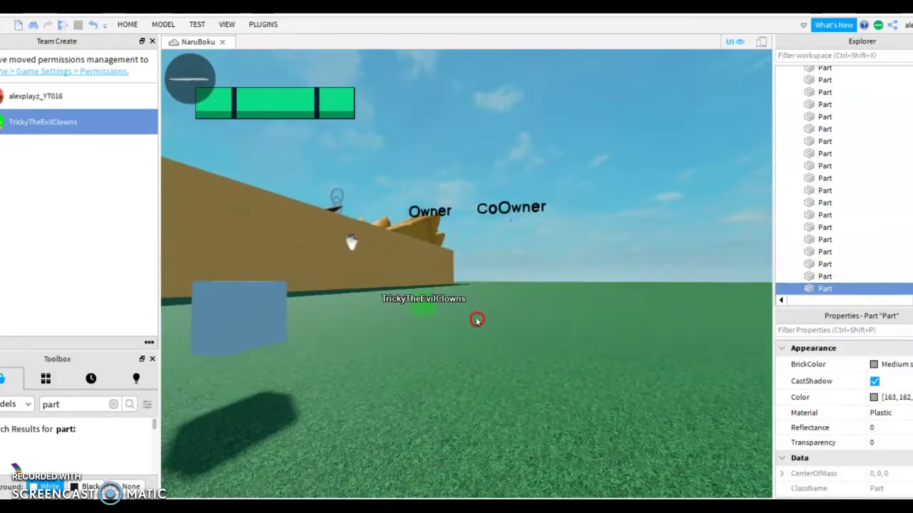
scroll(477, 321, down, 5)
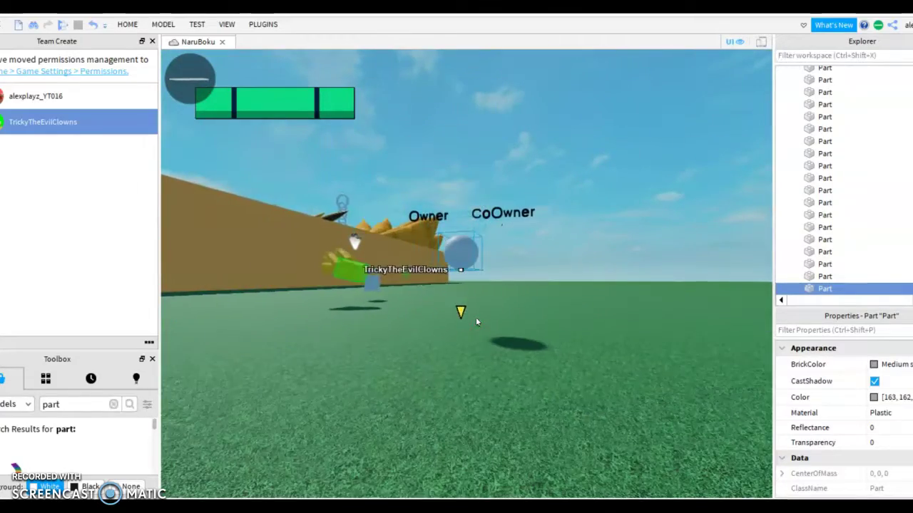
right_drag(475, 319, 463, 314)
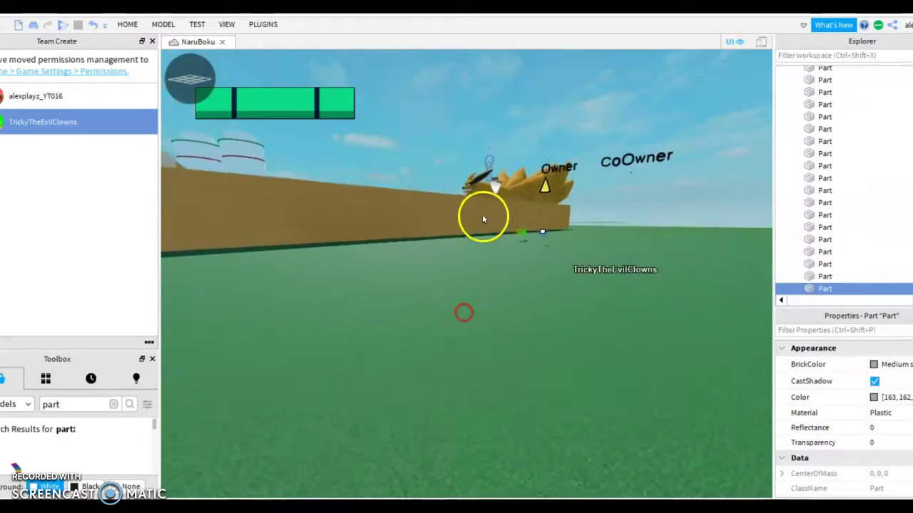
click(121, 25)
click(162, 24)
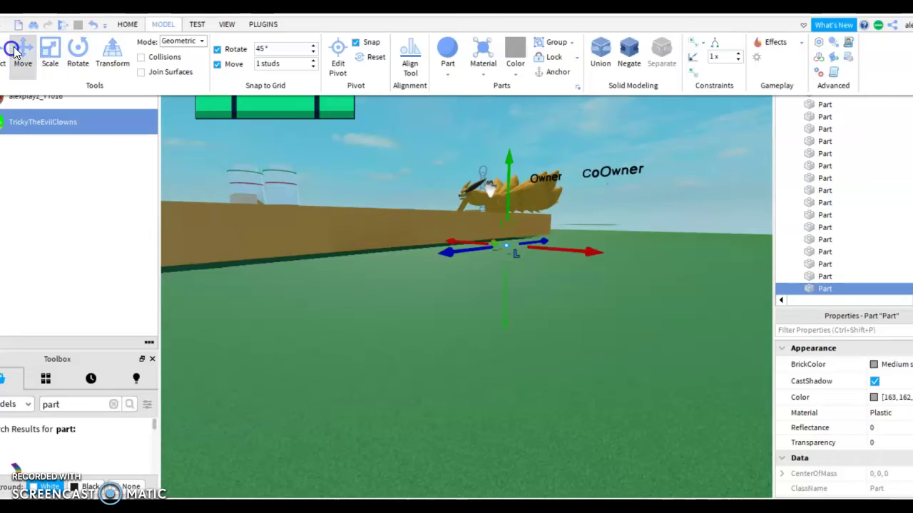
right_drag(456, 232, 458, 231)
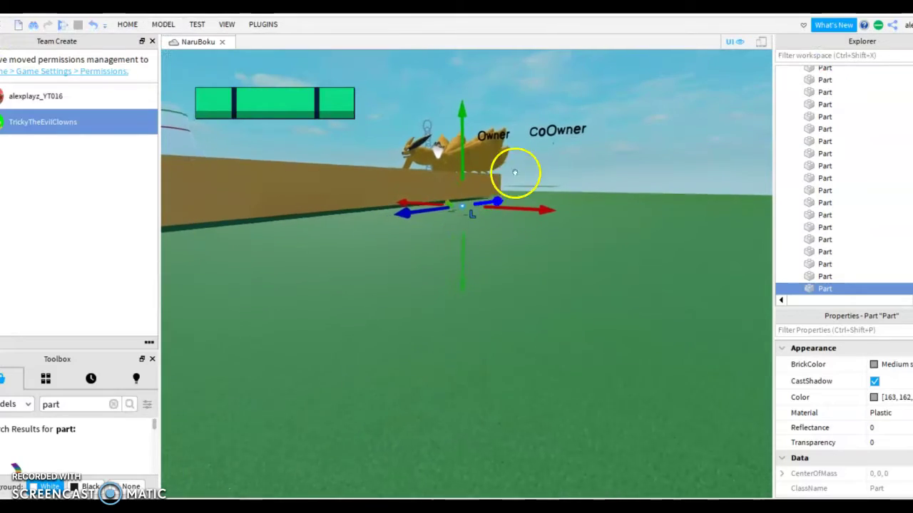
key(w)
Step: Select the character model near the CoOwner sign, move it along its red axis to beneath the Owner sign, and deselect it
click(674, 125)
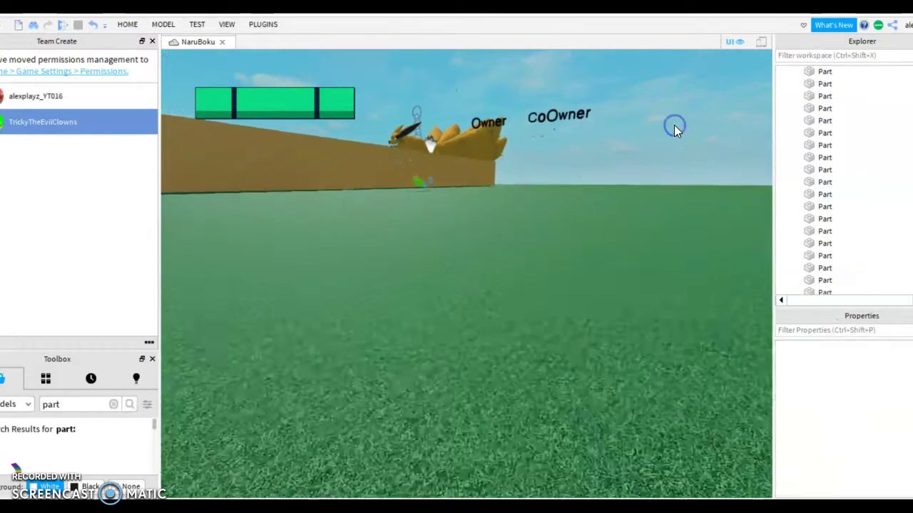
key(w)
mouse_move(673, 125)
right_down()
mouse_move(514, 123)
mouse_move(509, 150)
mouse_move(459, 146)
mouse_move(476, 183)
mouse_move(534, 181)
right_up()
key(w)
key(q)
key(w)
key(w)
key(w)
key(w)
key(w)
key(w)
key(w)
key(w)
key(w)
click(596, 221)
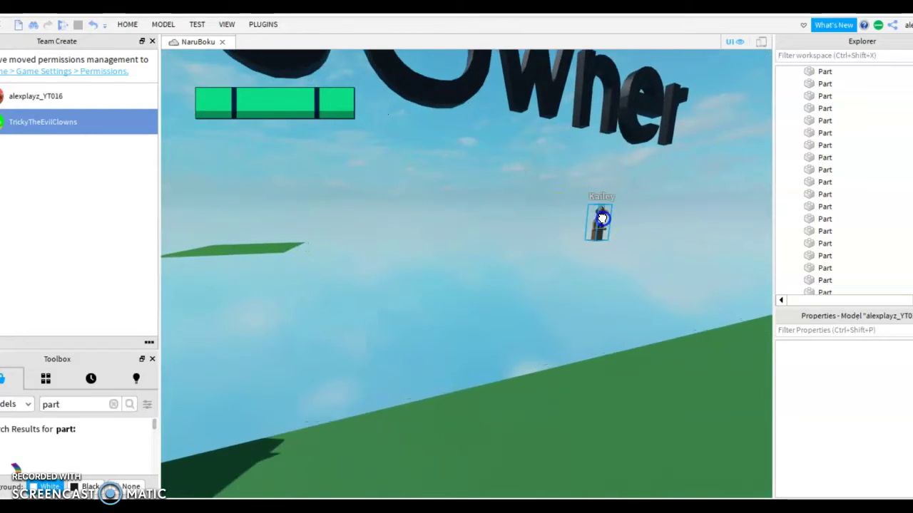
key(ctrl+2)
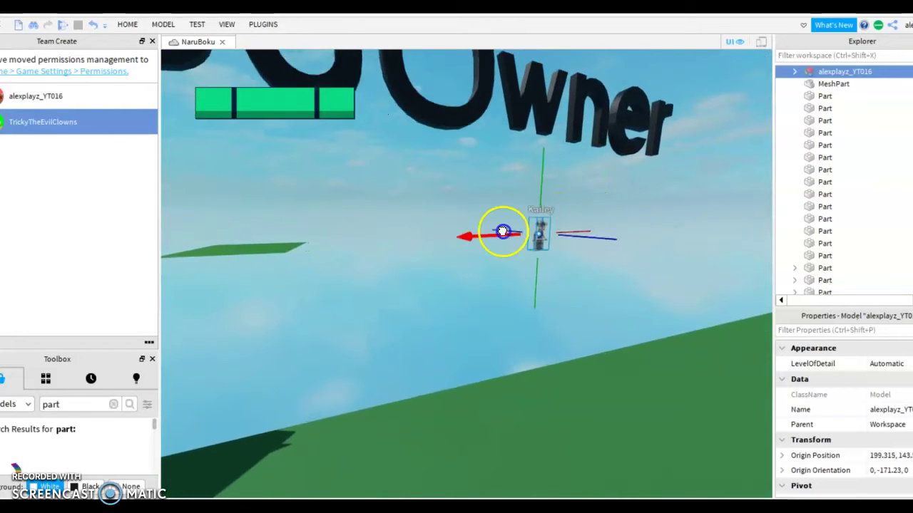
drag(406, 234, 406, 234)
right_drag(407, 234, 405, 234)
key(a)
drag(405, 234, 426, 228)
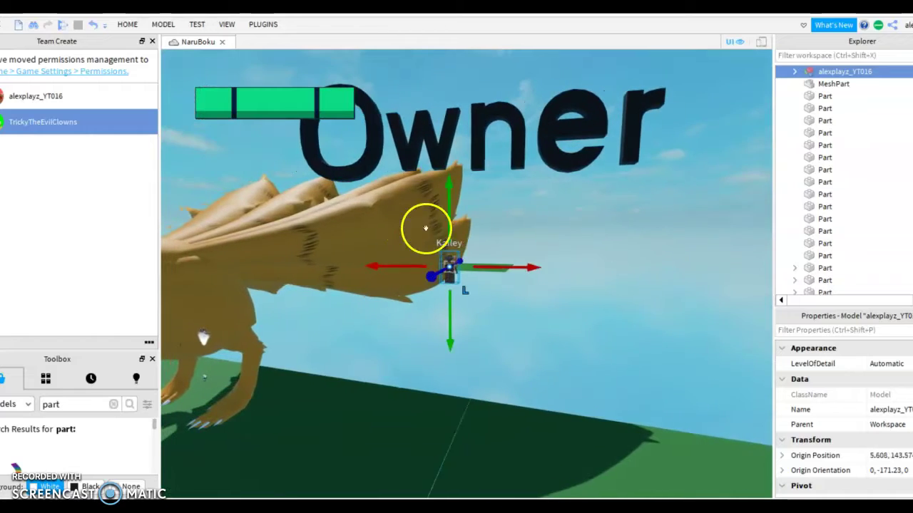
click(643, 245)
Step: Raise the large cylinder at the base of the yellow model above the rest of it with the Move tool
right_drag(742, 226, 741, 226)
key(w)
key(w)
right_drag(630, 275, 630, 275)
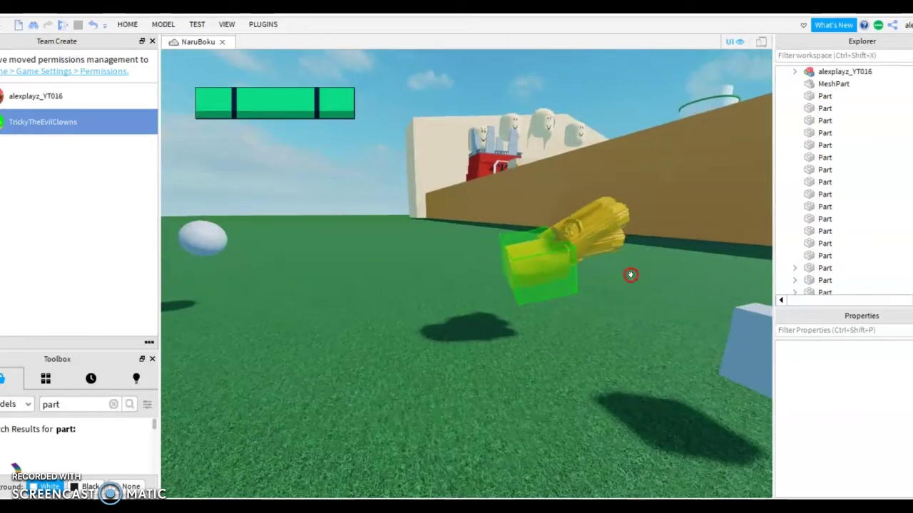
click(559, 262)
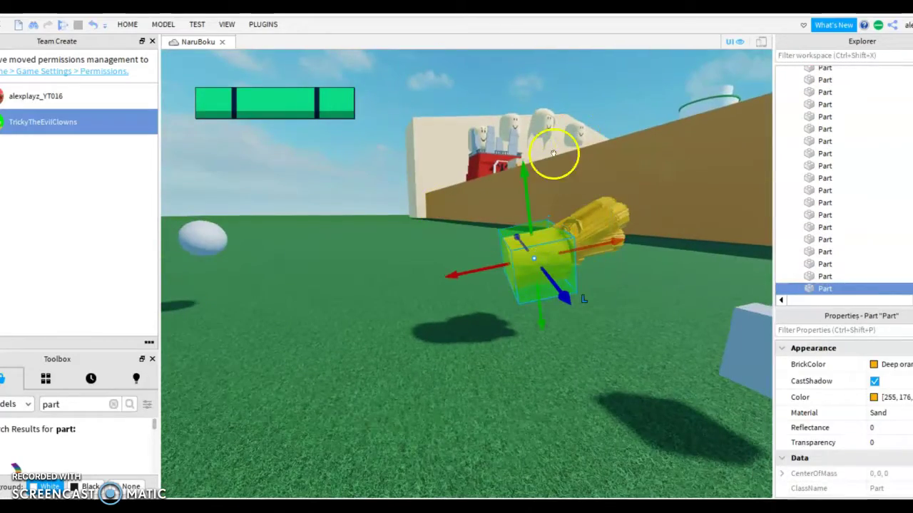
drag(531, 214, 527, 91)
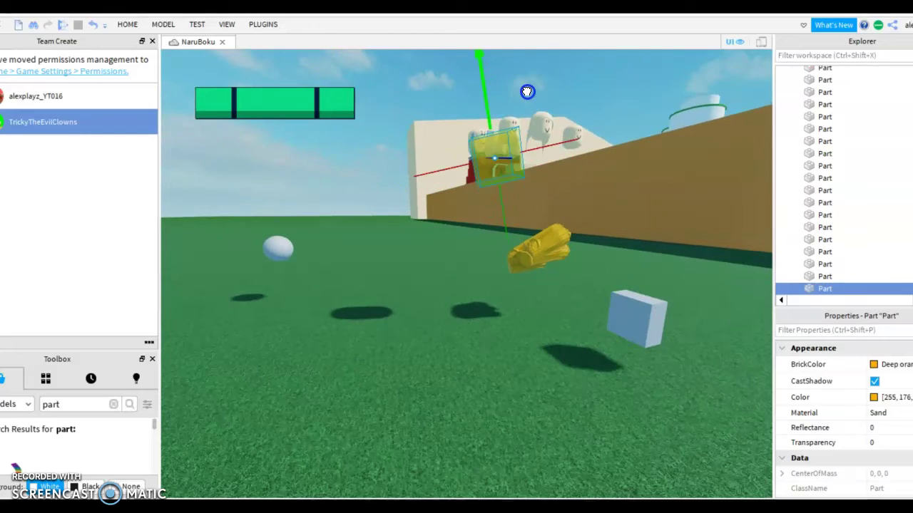
drag(539, 213, 540, 212)
right_drag(539, 213, 539, 212)
key(w)
Step: Select the sphere and resize it with the Scale tool
click(534, 142)
right_drag(533, 143, 625, 183)
click(550, 186)
key(s)
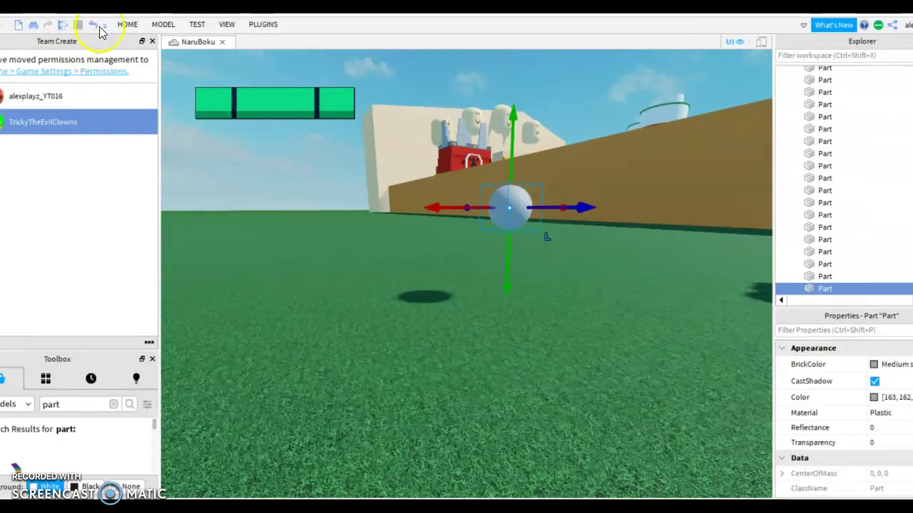
click(128, 25)
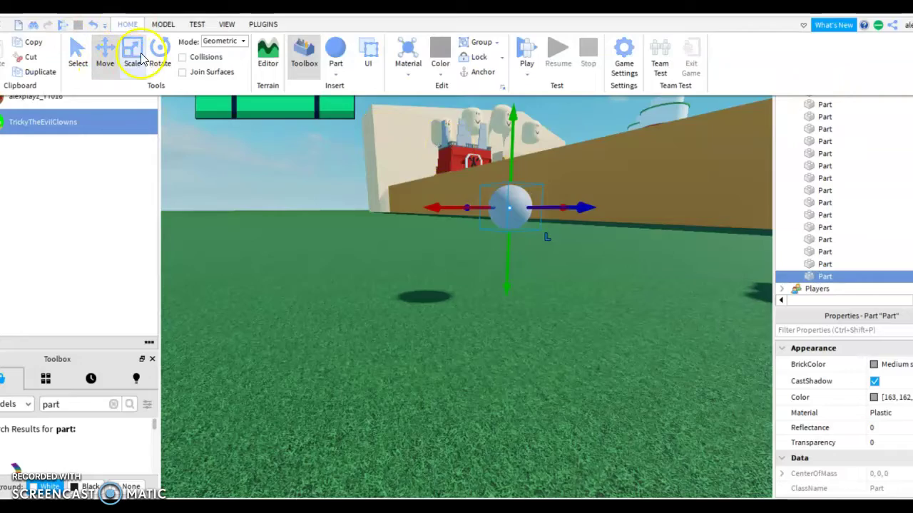
drag(516, 164, 511, 123)
right_drag(567, 138, 569, 132)
Step: Move the sphere next to the yellow model's base cylinder
drag(499, 199, 531, 218)
right_drag(530, 216, 531, 219)
drag(531, 218, 530, 218)
right_drag(531, 218, 530, 218)
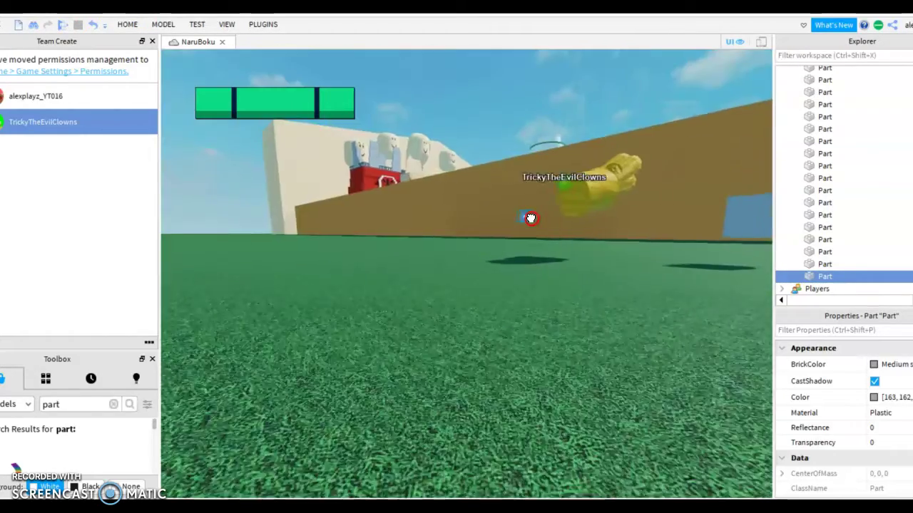
drag(531, 218, 530, 217)
right_drag(531, 218, 531, 218)
drag(530, 218, 531, 218)
right_drag(530, 218, 531, 218)
drag(531, 218, 531, 219)
right_drag(531, 218, 531, 219)
drag(531, 218, 420, 174)
right_drag(531, 219, 421, 175)
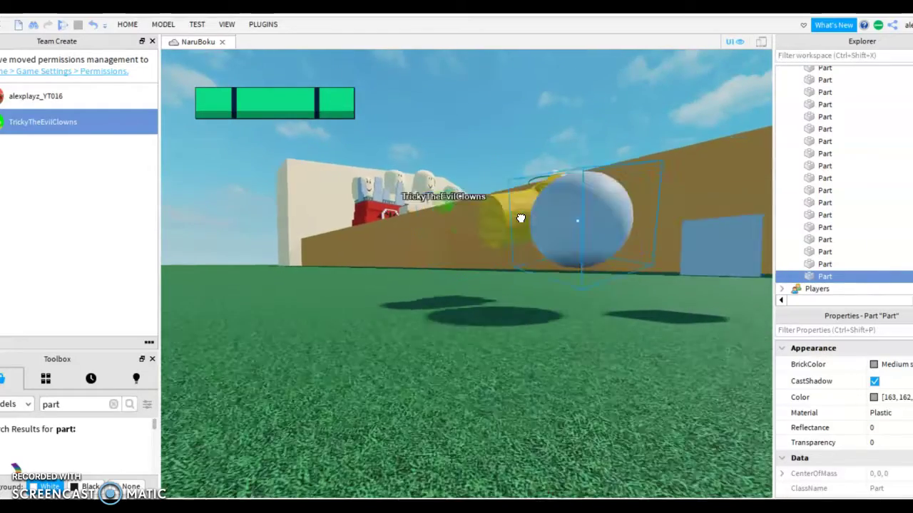
Step: Examine the yellow model and the grey block from several sides
right_drag(521, 218, 521, 218)
click(534, 219)
key(d)
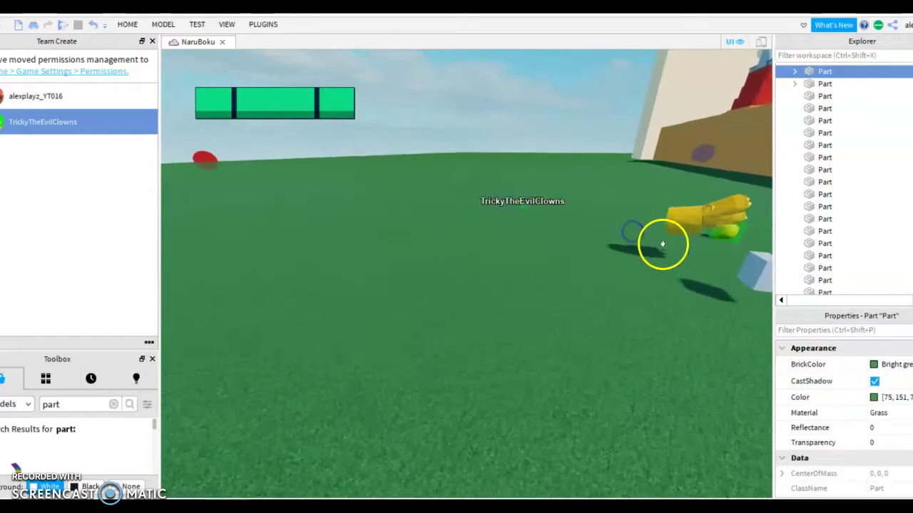
key(w)
key(w)
right_drag(610, 213, 609, 213)
key(w)
right_drag(635, 170, 634, 171)
key(a)
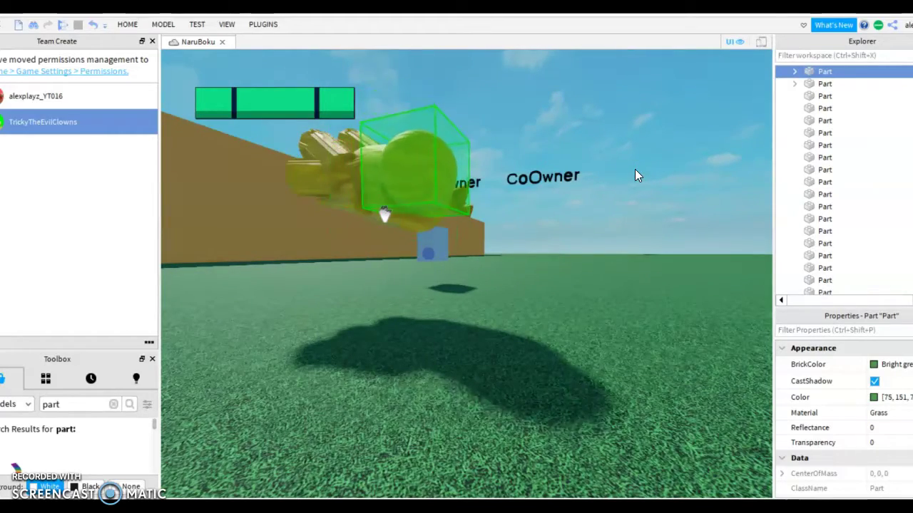
click(131, 24)
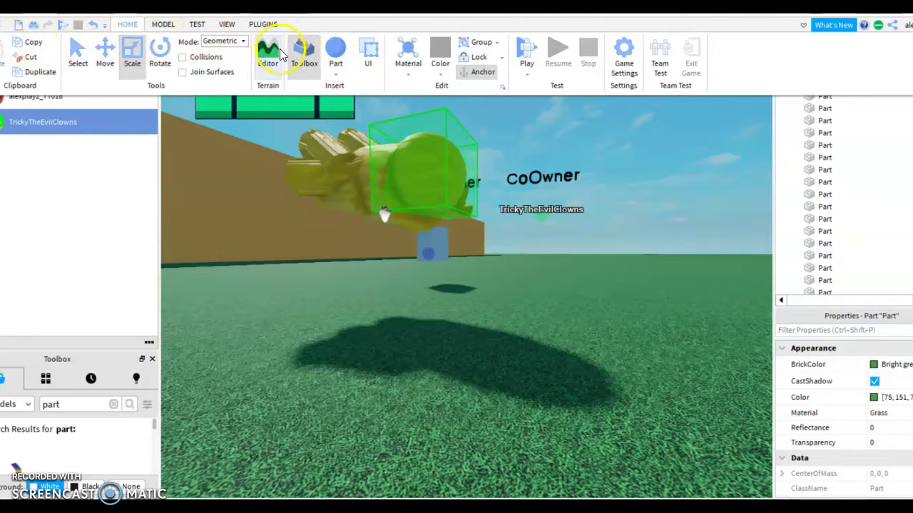
Step: Insert a new cylinder part and bring it into view on the grass near the yellow model
click(334, 74)
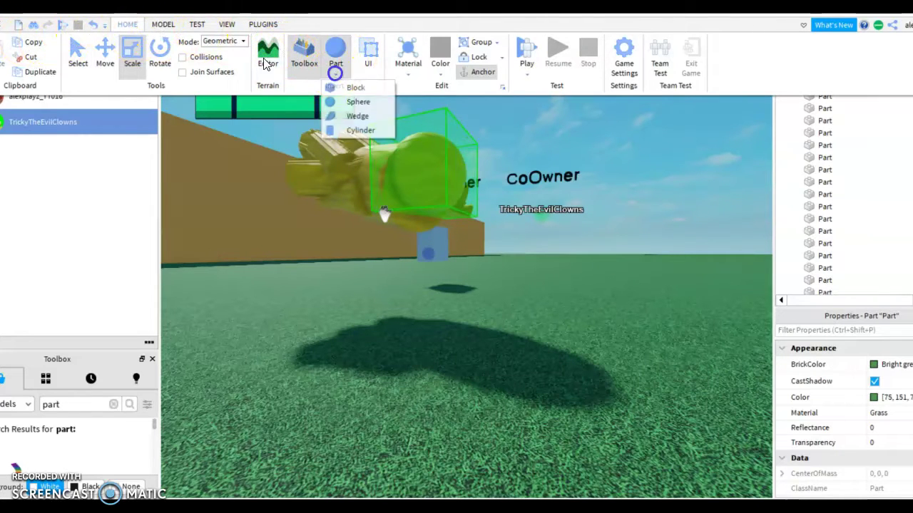
click(345, 130)
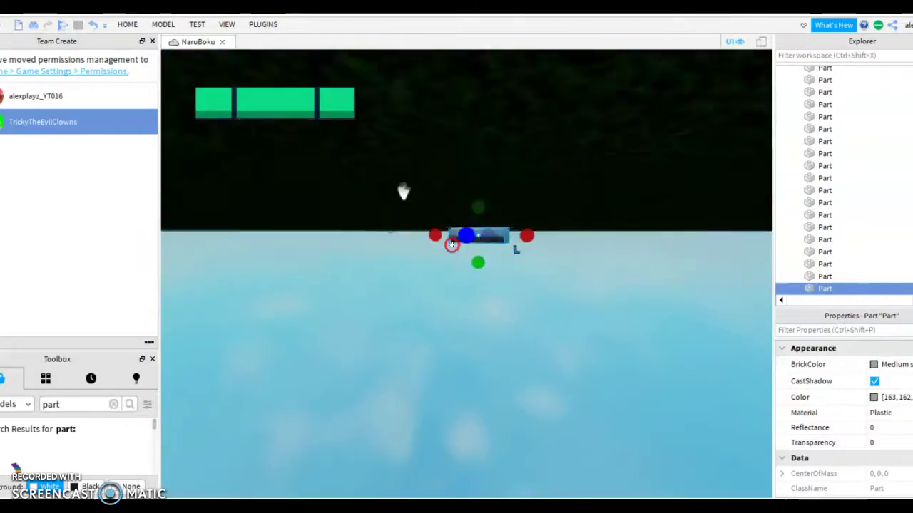
right_drag(452, 244, 452, 244)
drag(452, 245, 493, 235)
right_drag(528, 141, 538, 120)
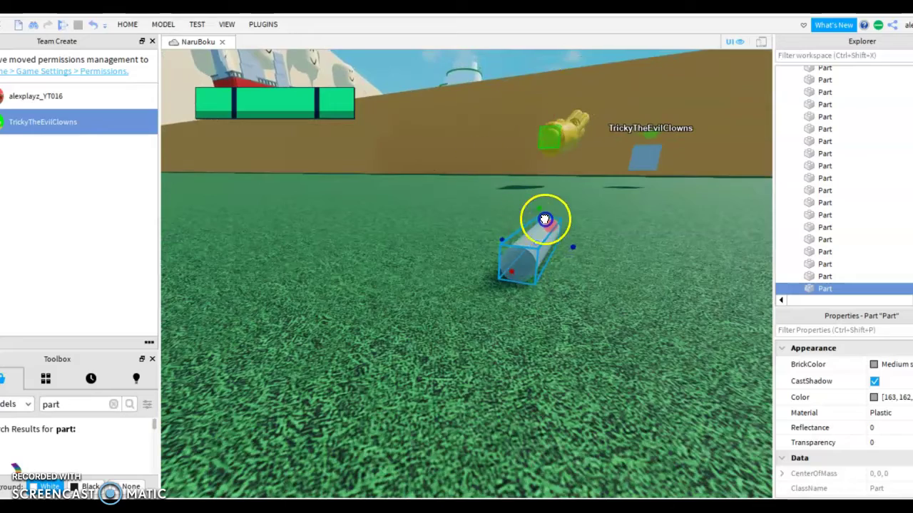
Step: Resize the new grey cylinder with the Scale tool
drag(542, 207, 557, 198)
drag(528, 224, 516, 235)
right_drag(516, 234, 516, 234)
key(d)
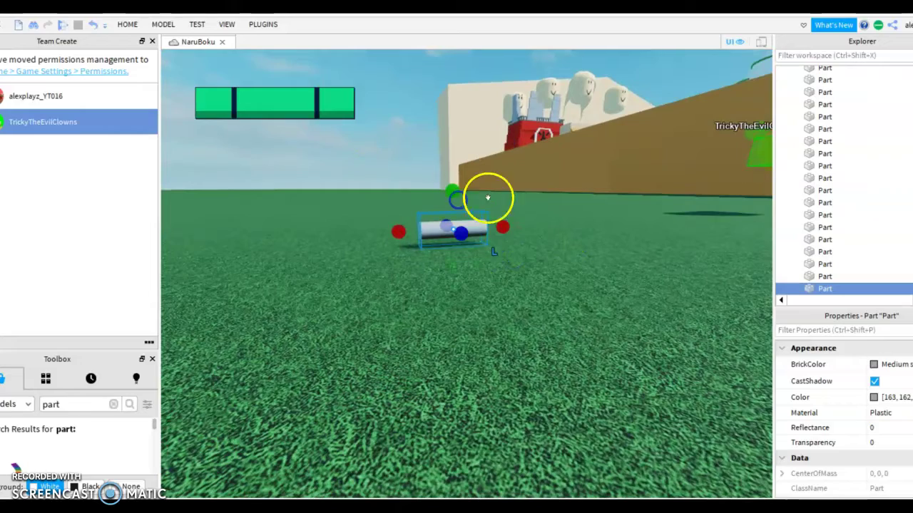
key(s)
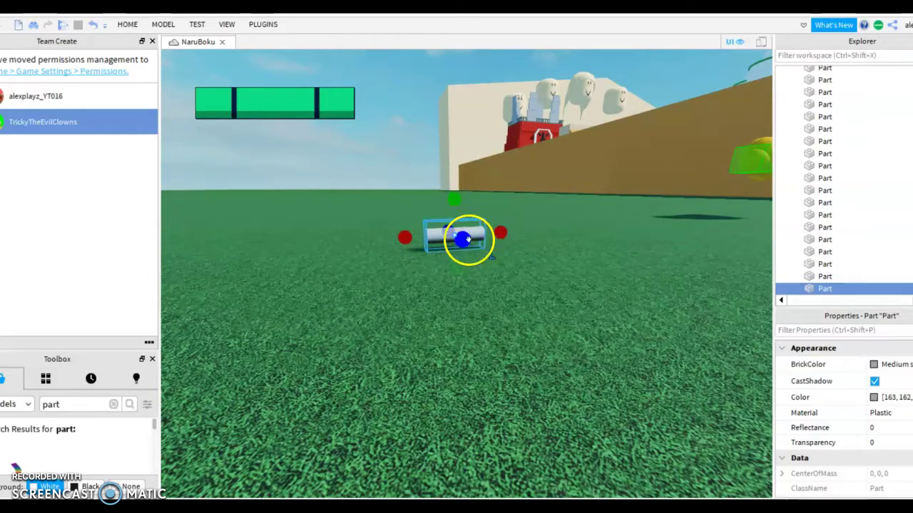
drag(479, 248, 482, 254)
right_drag(500, 248, 498, 243)
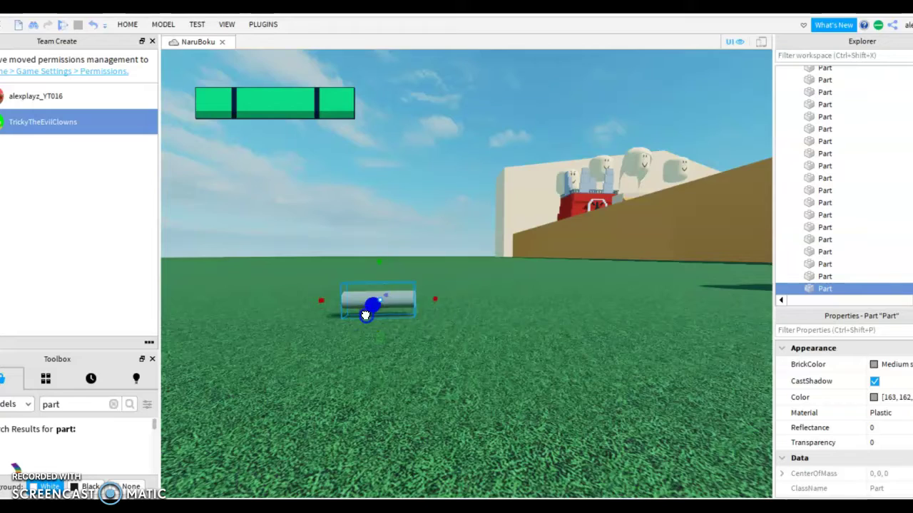
right_drag(368, 315, 367, 286)
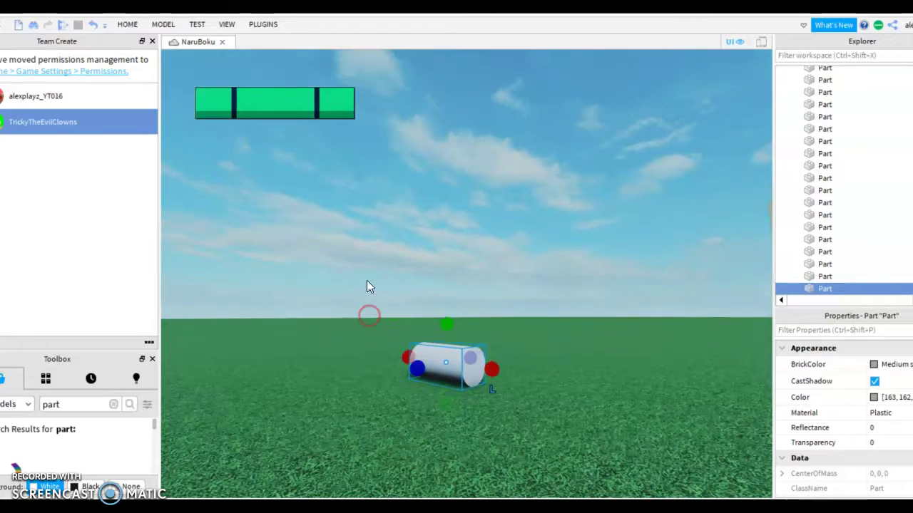
key(a)
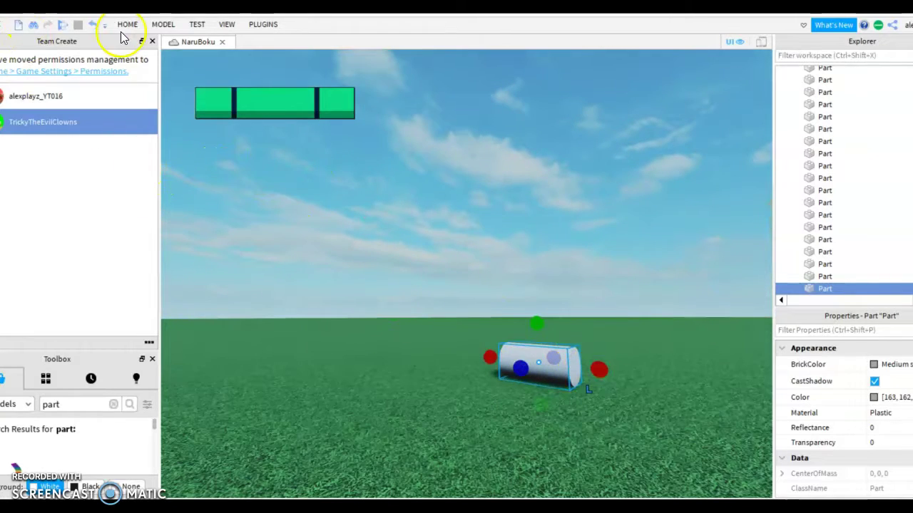
click(126, 25)
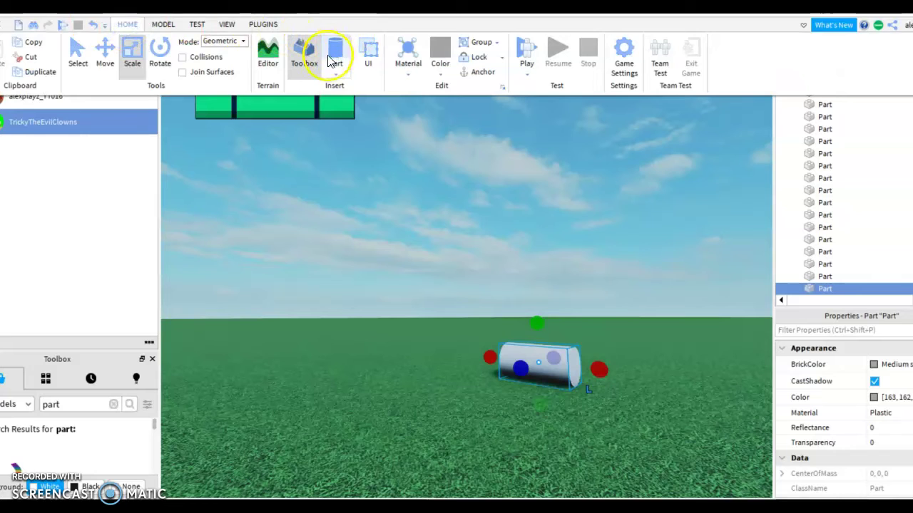
click(129, 24)
click(165, 26)
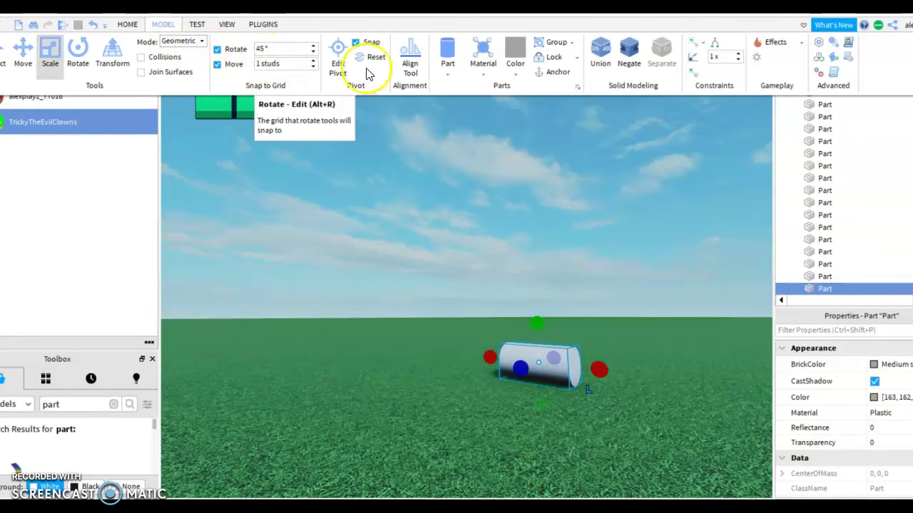
right_drag(501, 232, 509, 237)
right_drag(440, 298, 440, 298)
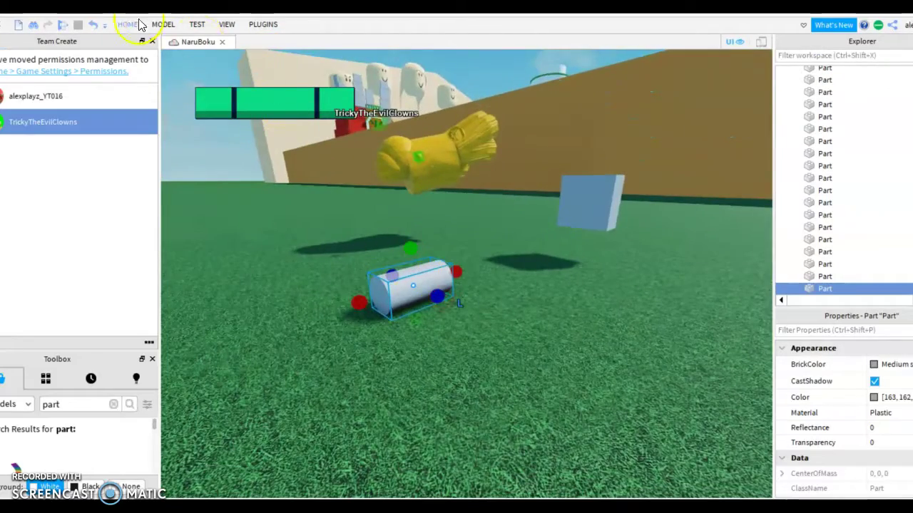
Step: Rotate the grey cylinder with the Rotate tool so that it stands upright
click(127, 24)
click(160, 59)
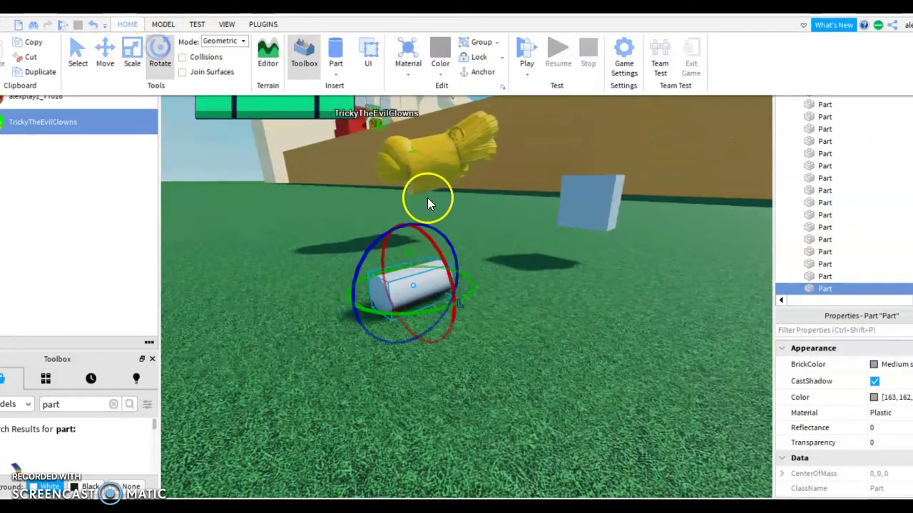
right_drag(416, 201, 416, 201)
scroll(416, 201, up, 3)
scroll(425, 247, down, 2)
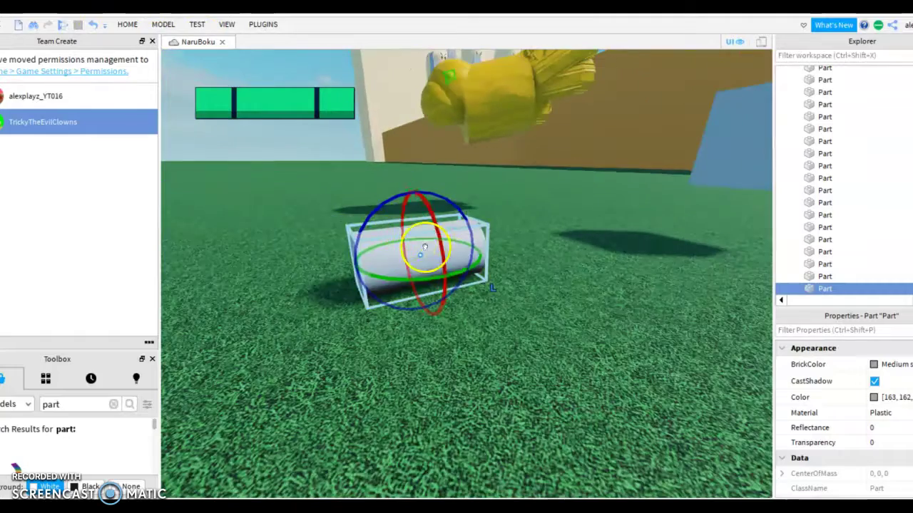
right_drag(457, 240, 411, 227)
drag(410, 227, 413, 219)
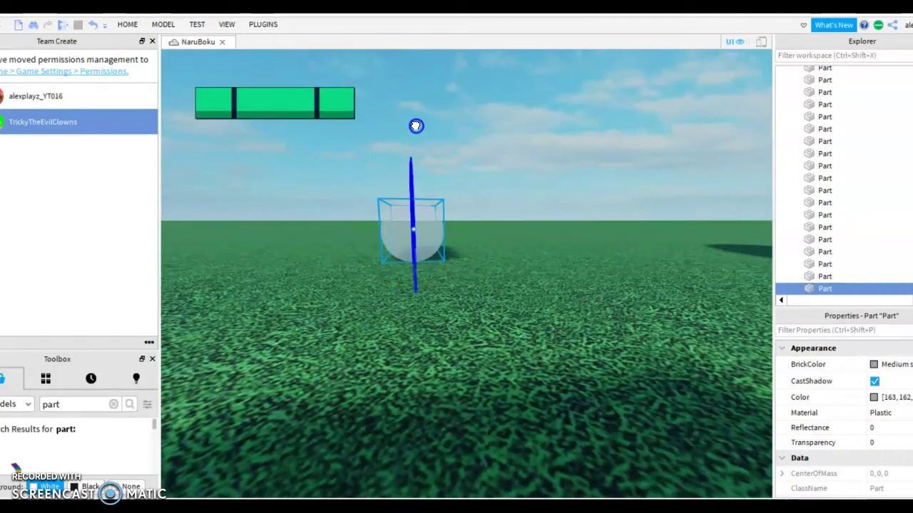
drag(416, 156, 405, 196)
right_drag(406, 196, 392, 117)
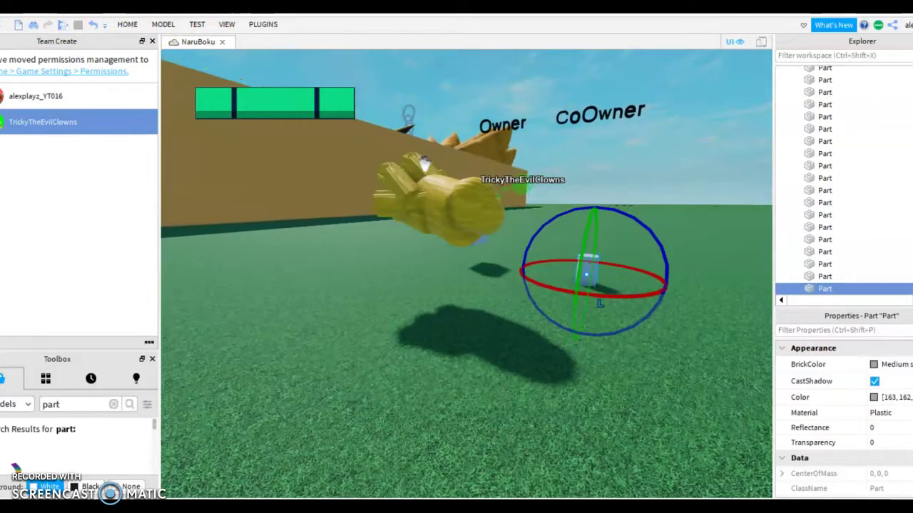
Step: Move the upright cylinder across the grass to the ground beneath the yellow model
click(128, 26)
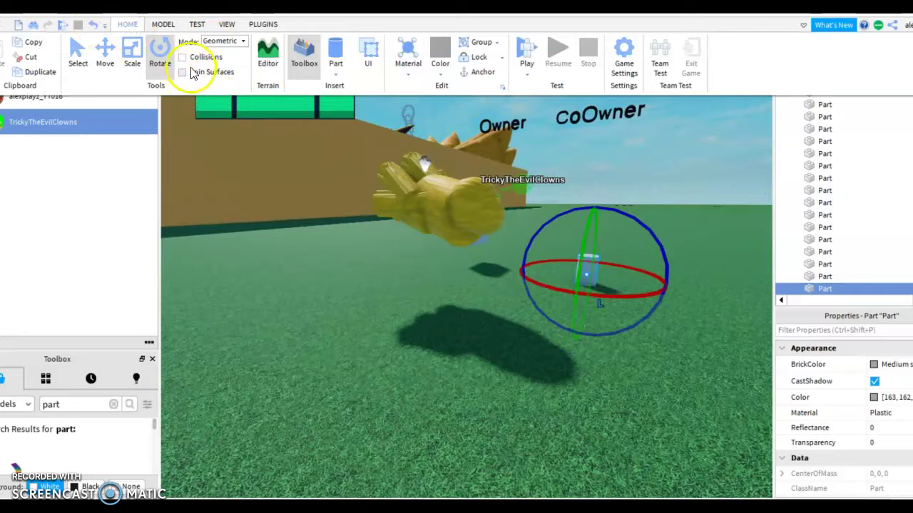
click(163, 26)
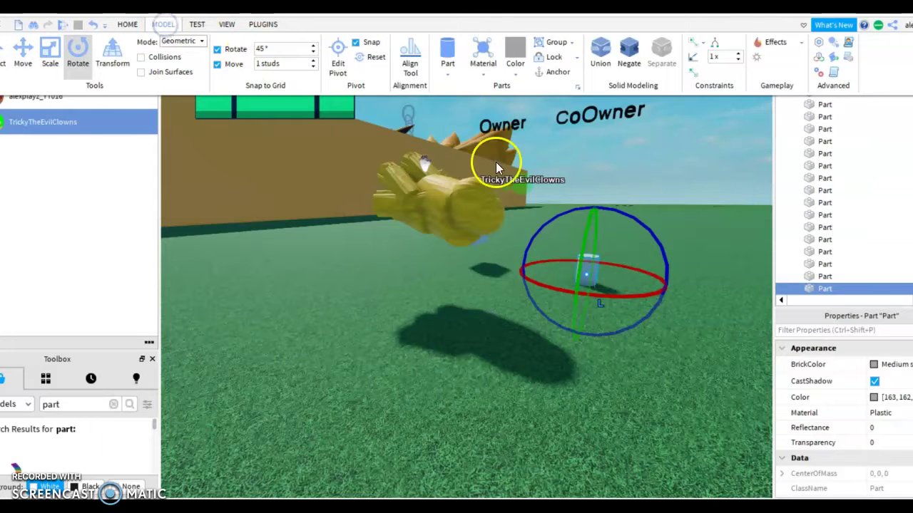
click(600, 214)
right_drag(476, 172, 476, 172)
key(w)
drag(413, 330, 510, 413)
right_drag(510, 413, 511, 413)
drag(511, 413, 510, 413)
right_drag(510, 413, 511, 413)
mouse_move(510, 414)
mouse_down()
mouse_move(404, 330)
mouse_move(513, 409)
mouse_up()
key(w)
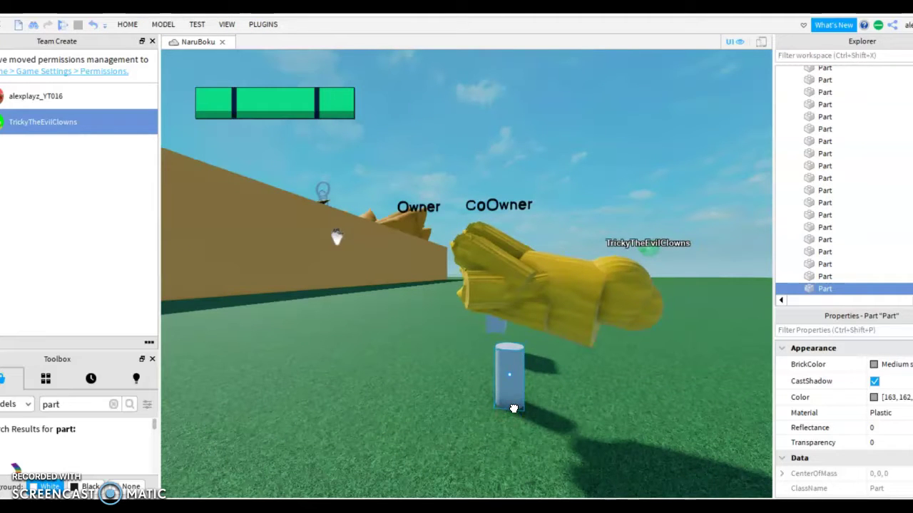
Step: Scale the upright cylinder taller and slimmer so that it reaches the underside of the yellow model as a leg
click(117, 28)
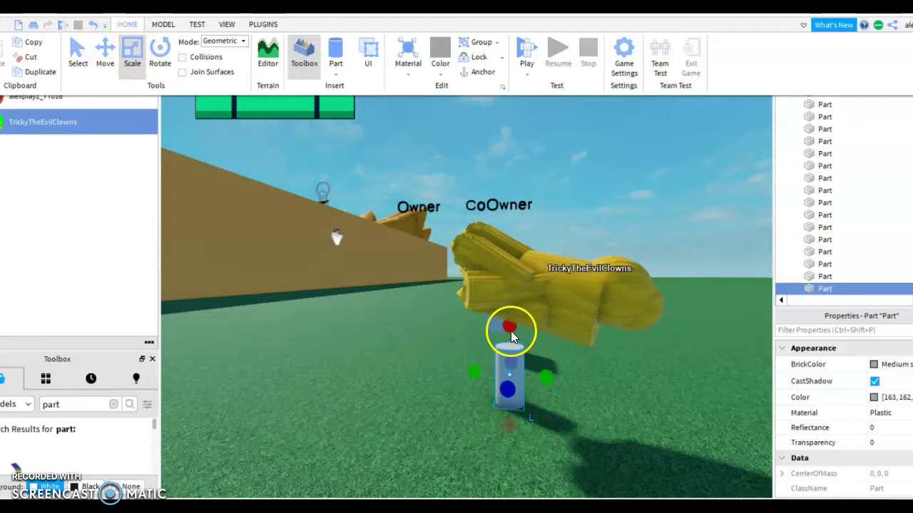
click(511, 335)
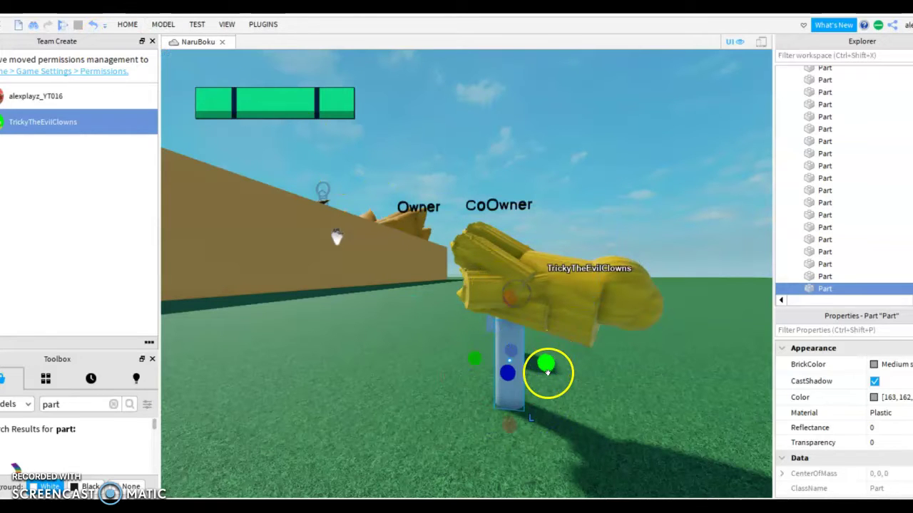
right_drag(536, 328, 502, 318)
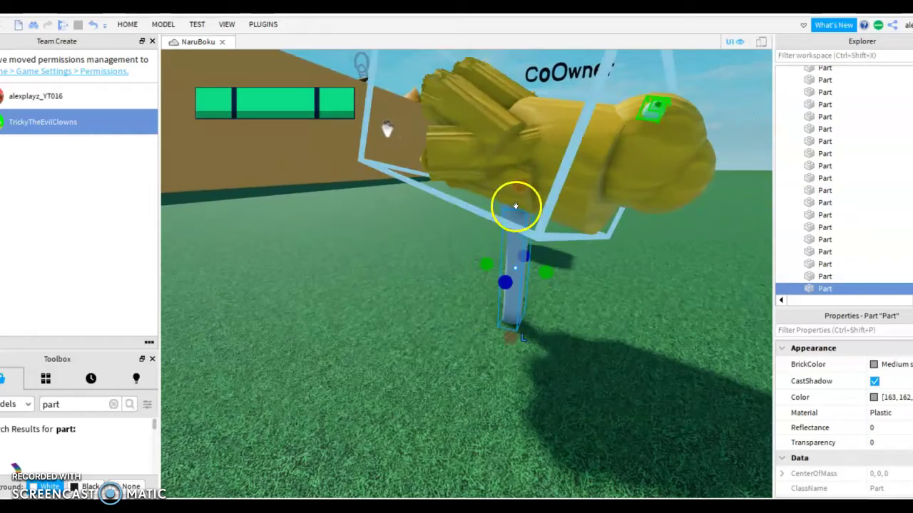
key(a)
right_drag(526, 221, 526, 220)
key(w)
drag(423, 317, 410, 281)
key(s)
right_drag(434, 298, 434, 298)
key(a)
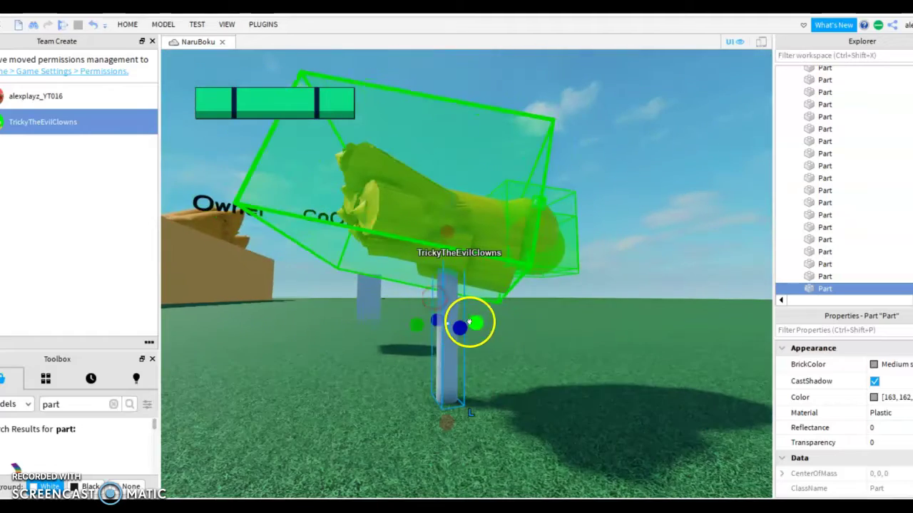
Step: Select the leg cylinder and reposition it under the yellow model's body
key(s)
drag(437, 301, 431, 385)
key(w)
key(d)
right_drag(431, 385, 431, 383)
drag(389, 354, 422, 373)
key(s)
right_drag(422, 373, 540, 352)
click(564, 358)
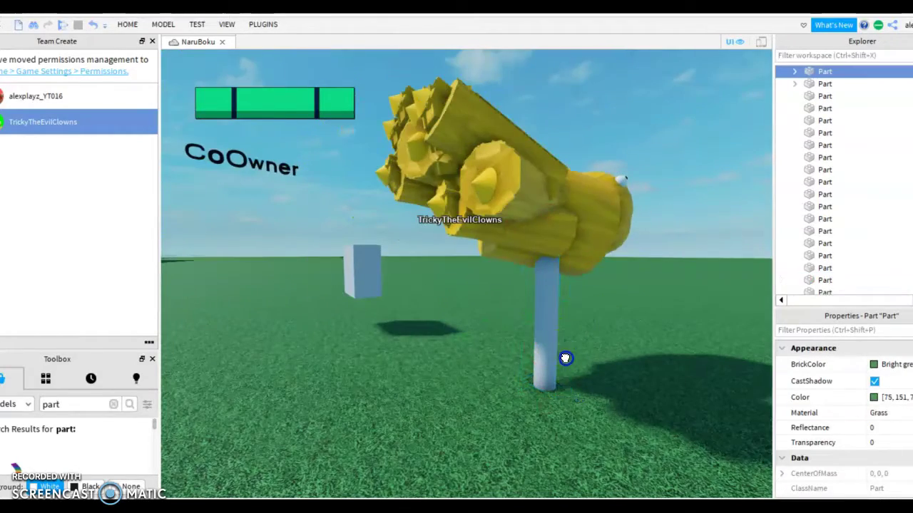
click(552, 371)
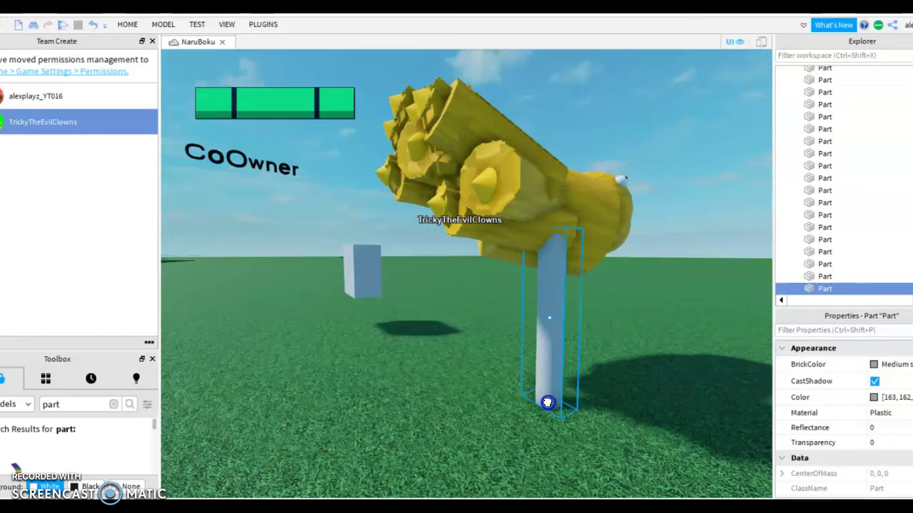
right_drag(638, 400, 621, 397)
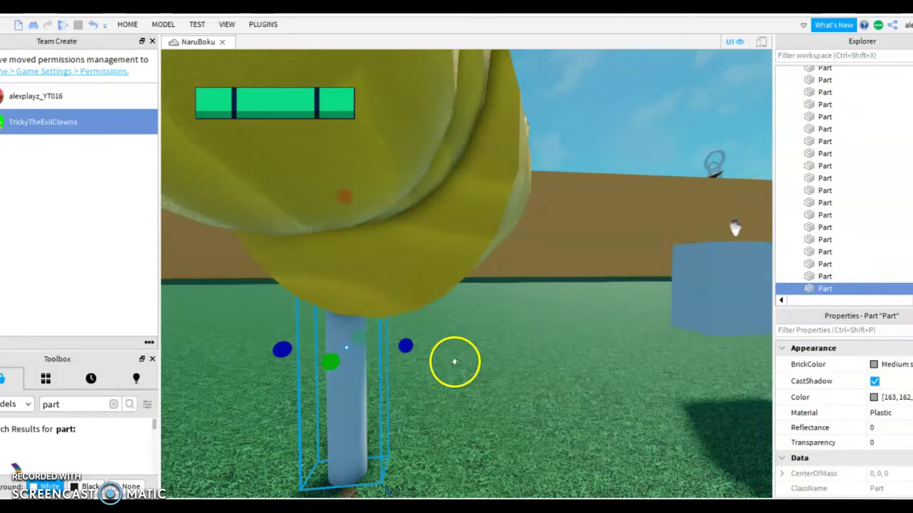
mouse_move(552, 221)
right_down()
mouse_move(581, 291)
mouse_move(420, 240)
right_up()
Step: Copy the leg cylinder and shift the original to one side of the yellow model's underside
right_click(532, 299)
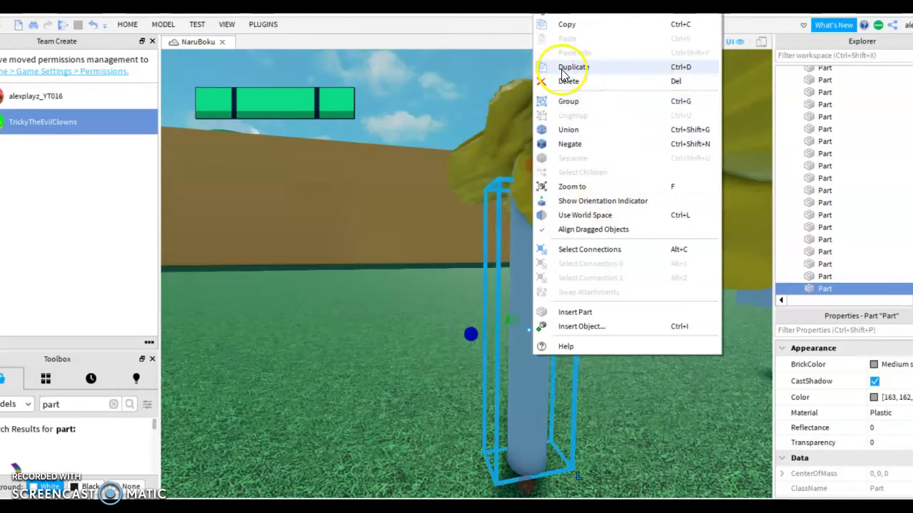
click(564, 29)
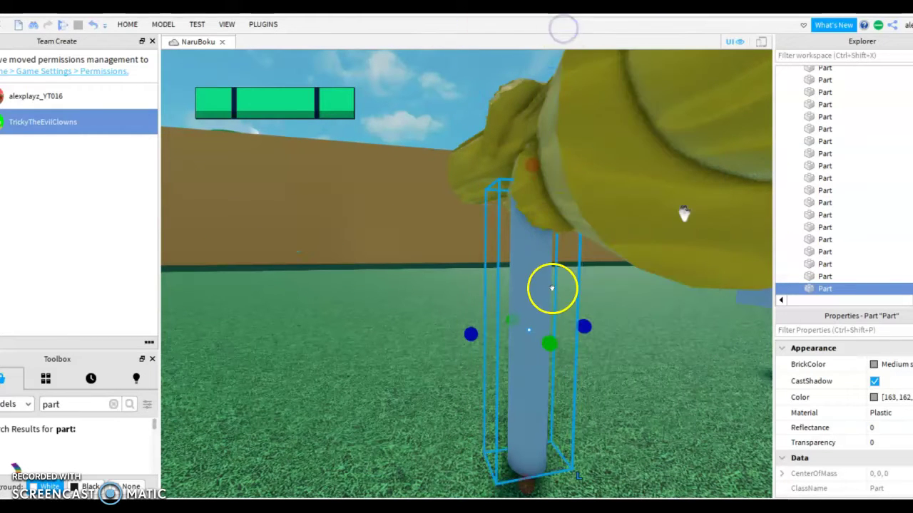
click(612, 284)
click(548, 316)
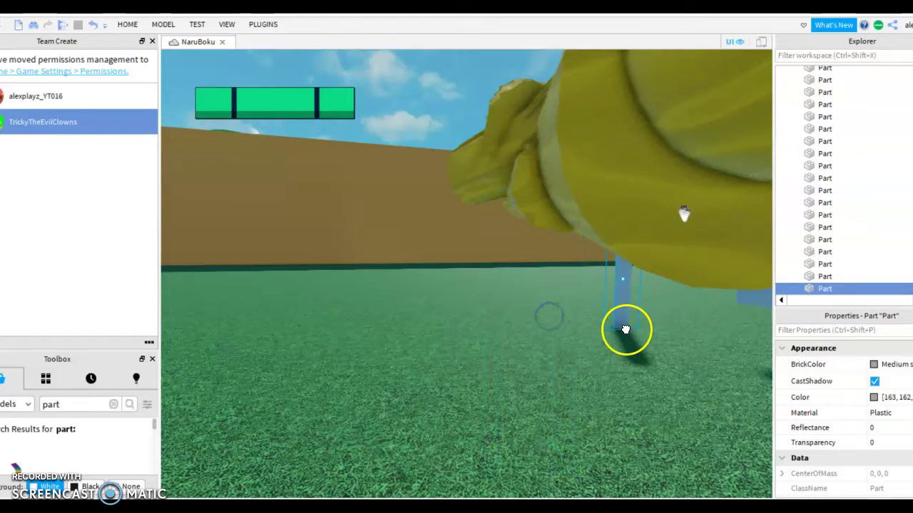
drag(543, 366, 502, 414)
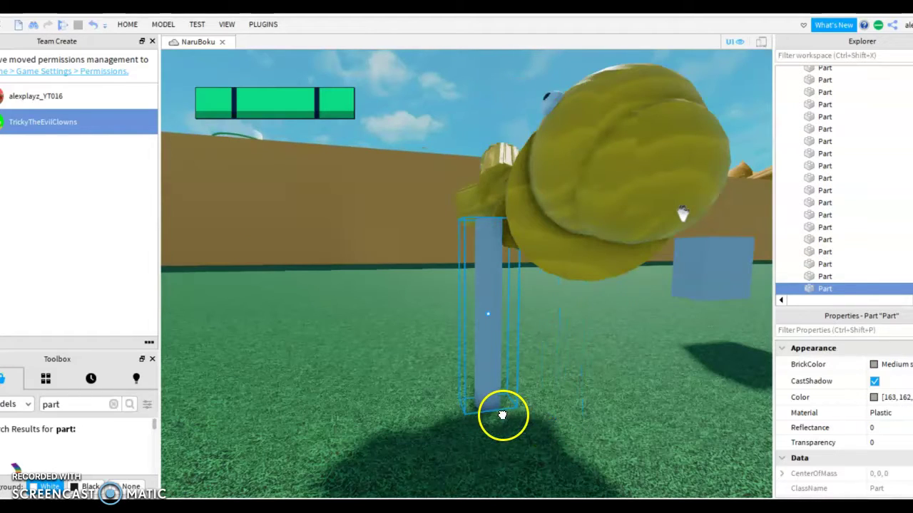
right_drag(689, 380, 633, 368)
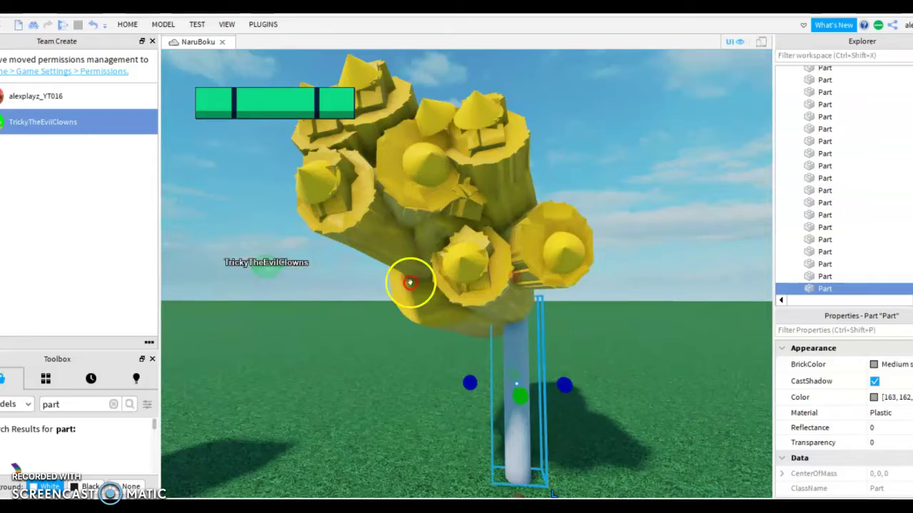
Step: Duplicate the leg cylinder and place the duplicate on the opposite side of the yellow body
right_click(519, 349)
click(584, 70)
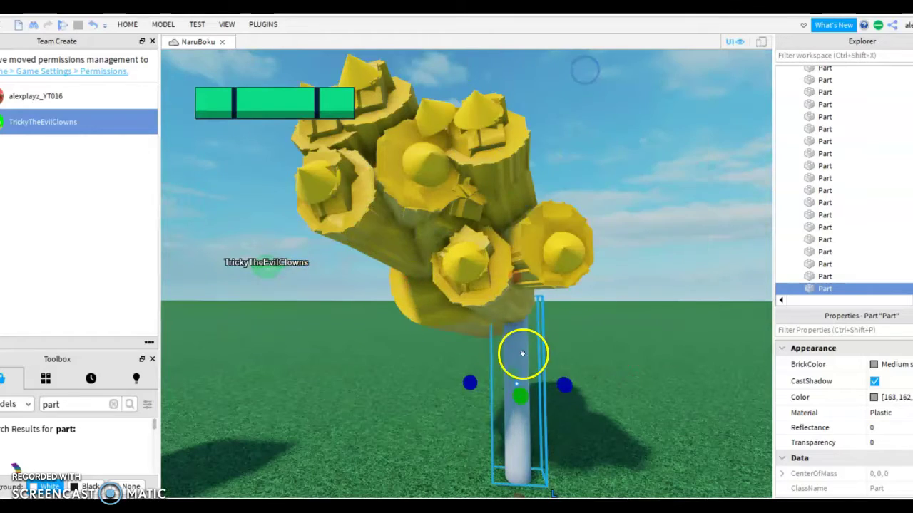
drag(482, 368, 489, 422)
right_drag(489, 422, 511, 402)
scroll(489, 423, up, 1)
scroll(489, 422, down, 1)
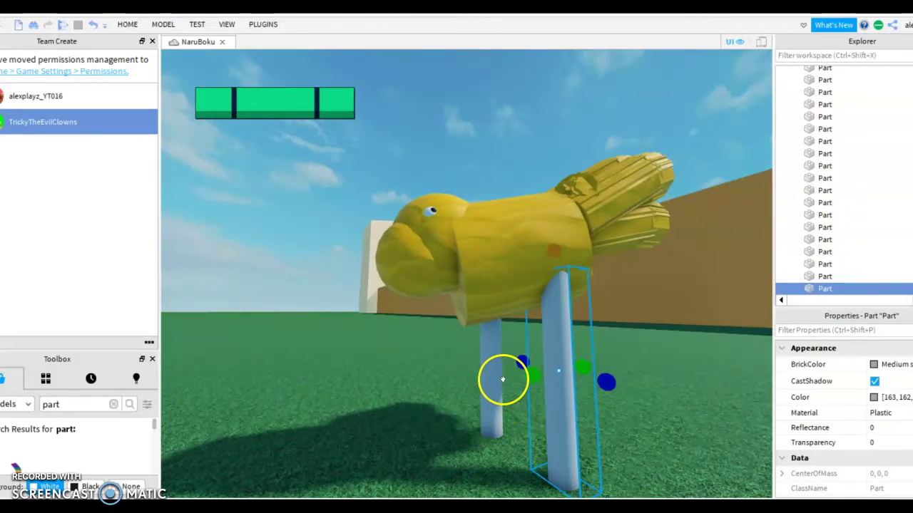
Step: Duplicate the near leg and place the third leg under the front of the body, close to the head
right_drag(512, 327, 511, 327)
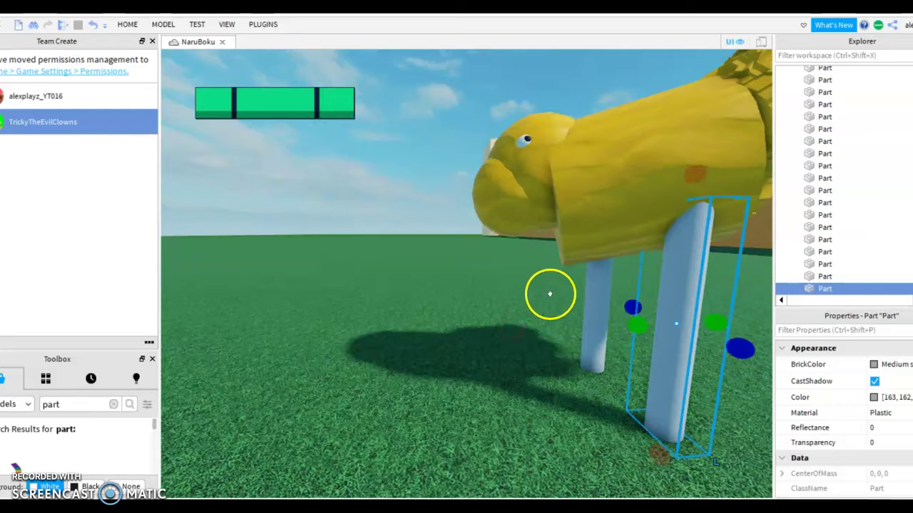
right_click(692, 295)
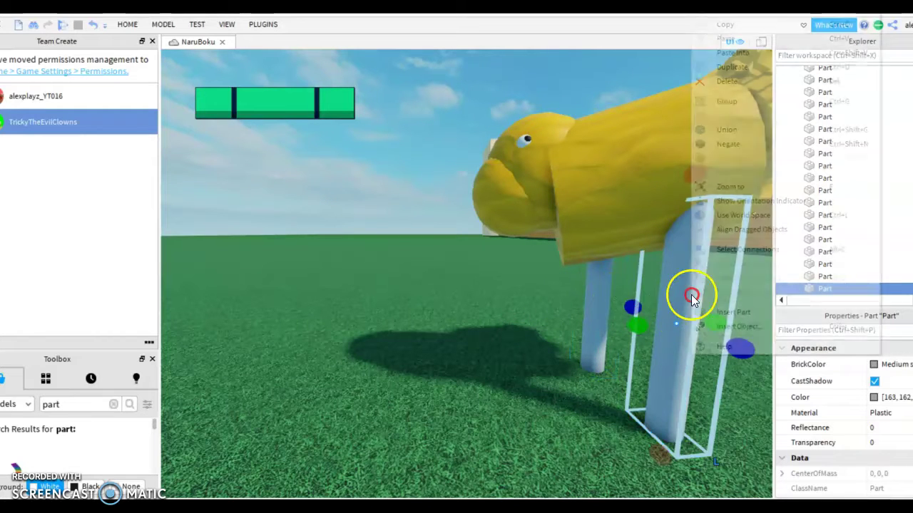
click(734, 66)
drag(709, 258, 561, 431)
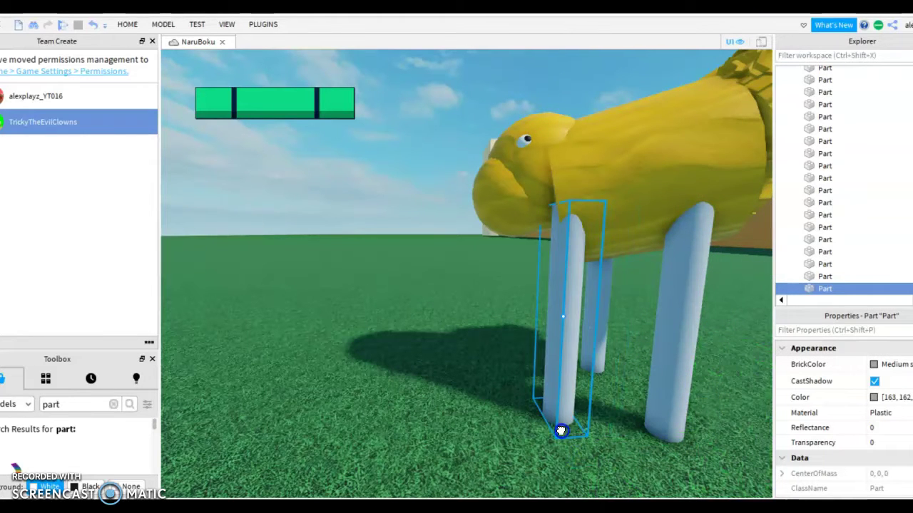
Step: Duplicate the third leg and place the fourth leg beside it under the front of the yellow body
right_drag(561, 430, 581, 424)
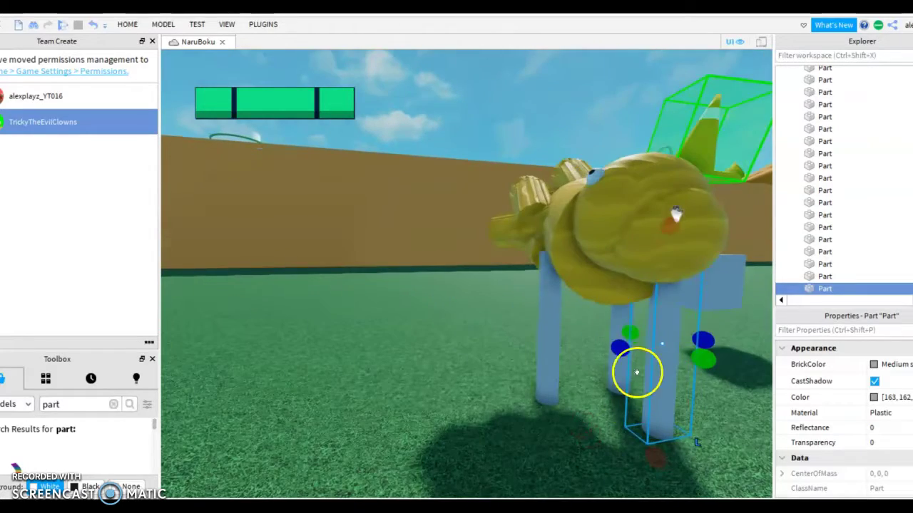
right_click(648, 361)
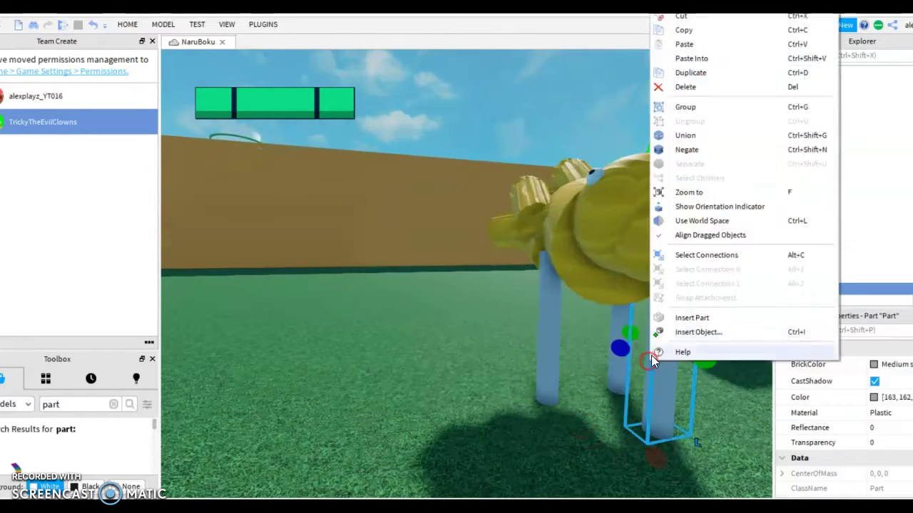
click(689, 73)
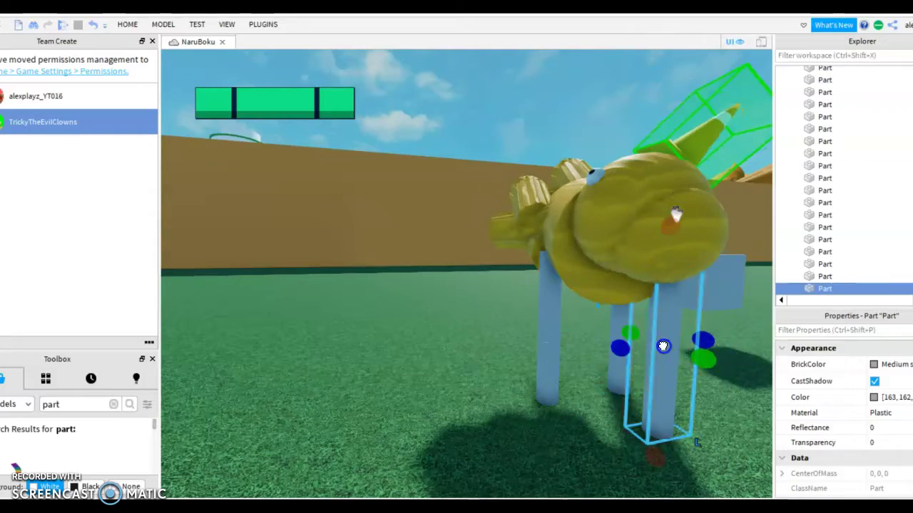
drag(596, 422, 597, 423)
right_drag(597, 422, 598, 422)
key(s)
drag(597, 422, 546, 405)
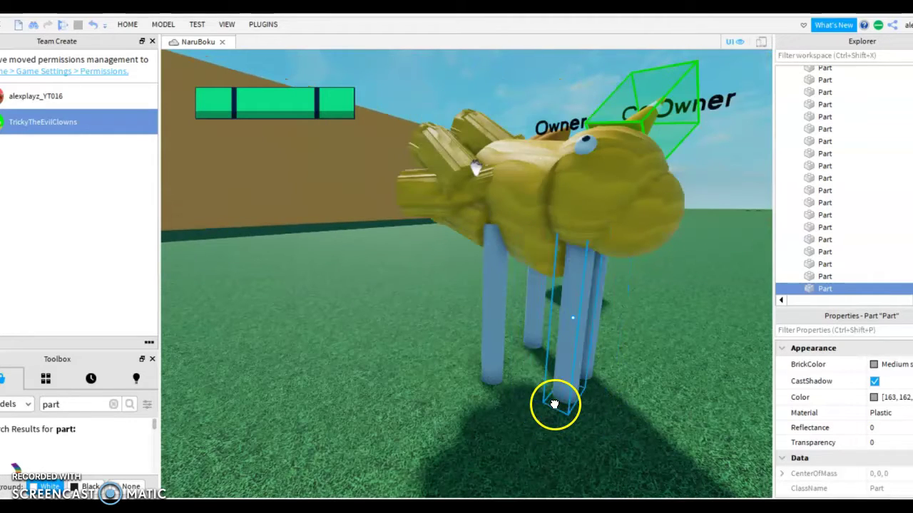
Step: Reposition the two front legs so they stand side by side under the front of the yellow body, behind the head
key(d)
right_drag(557, 404, 502, 373)
key(w)
key(s)
click(491, 420)
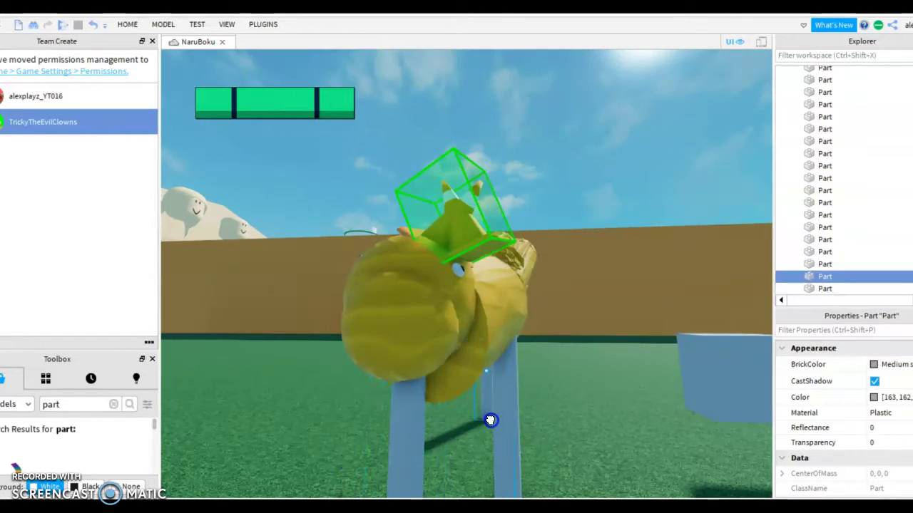
right_drag(497, 485, 534, 417)
scroll(490, 464, down, 8)
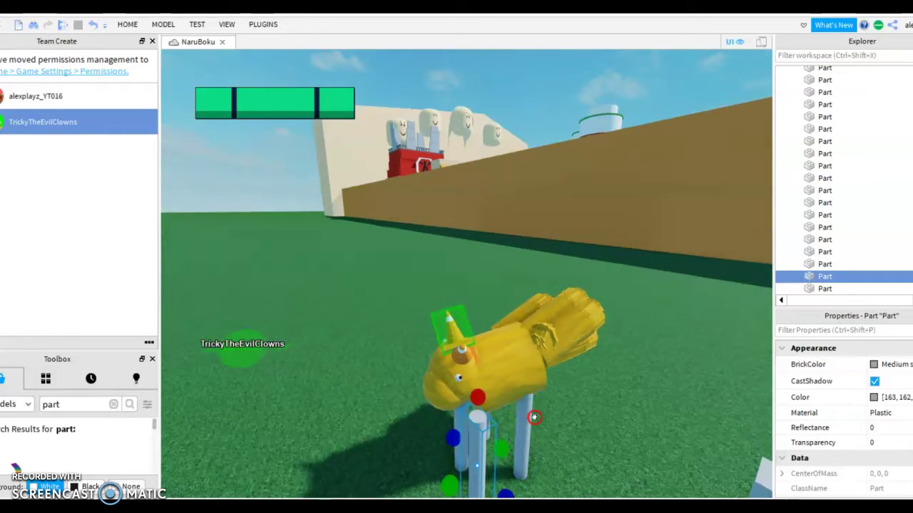
key(w)
right_drag(736, 381, 723, 385)
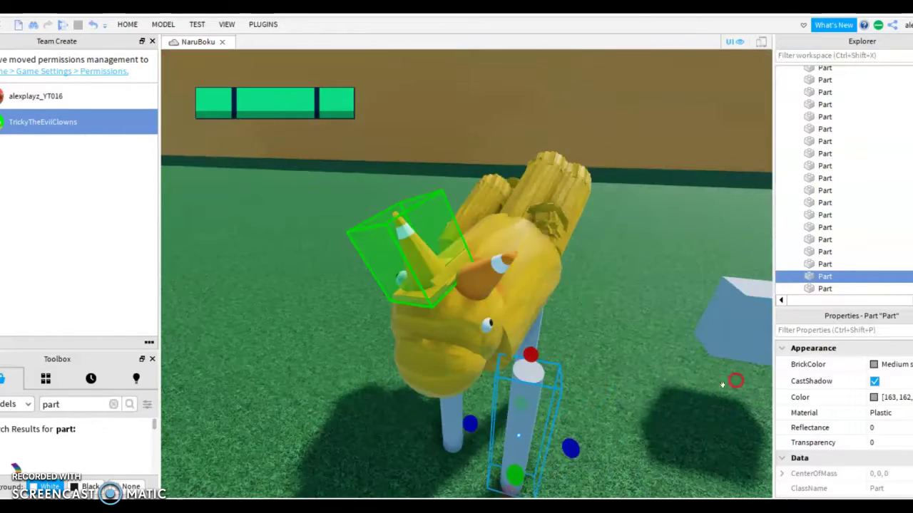
right_drag(540, 414, 495, 410)
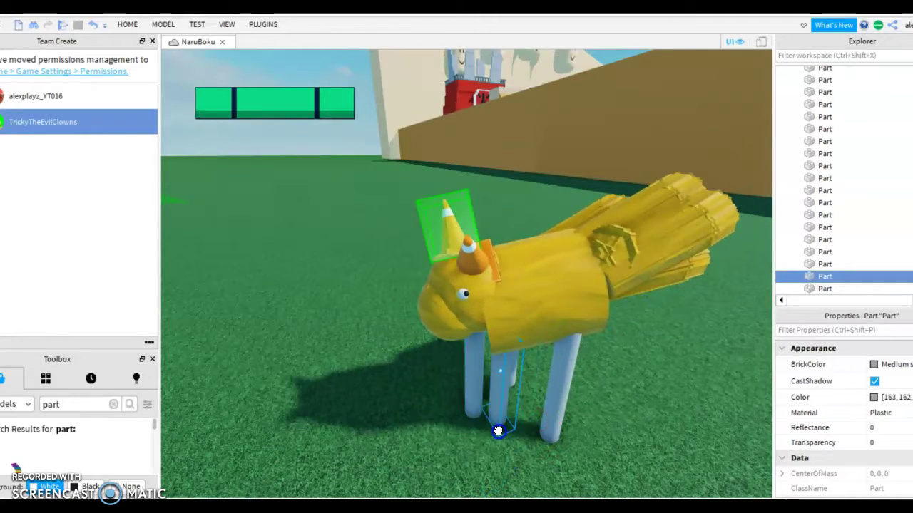
right_drag(497, 449, 489, 379)
click(489, 372)
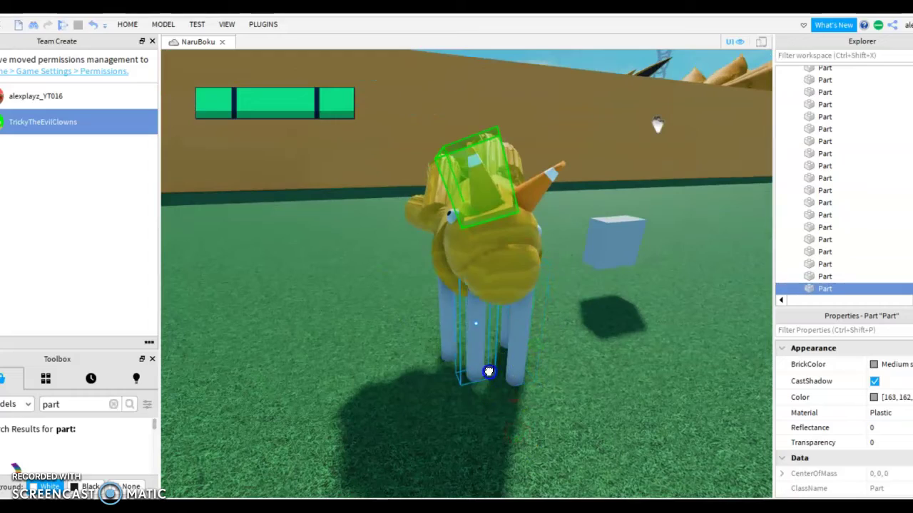
right_drag(458, 407, 609, 351)
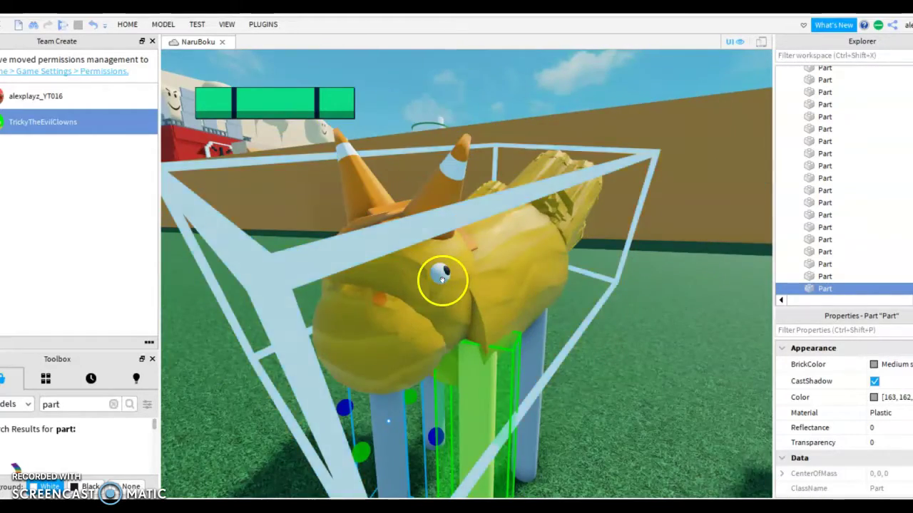
Step: Clear the selection and examine the four-legged yellow creature and its surroundings from several angles and distances
click(442, 281)
scroll(442, 280, down, 10)
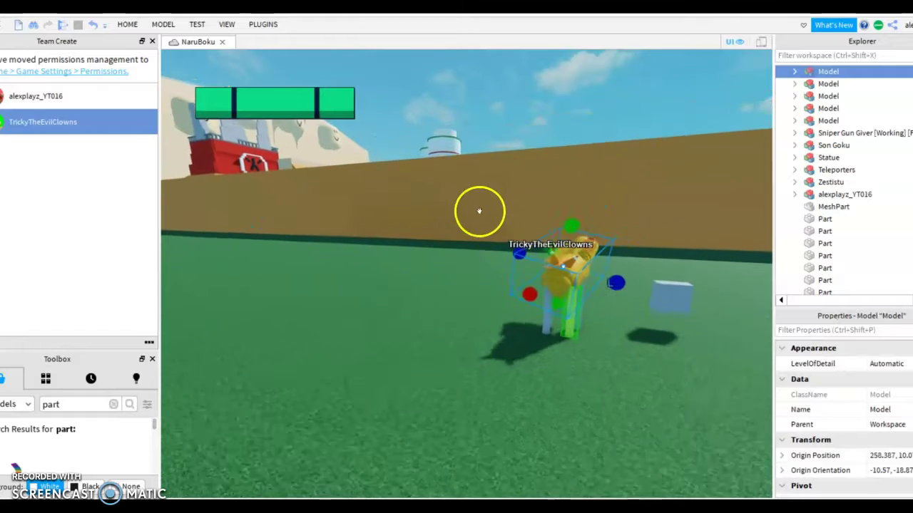
click(410, 69)
right_drag(266, 430, 267, 430)
key(w)
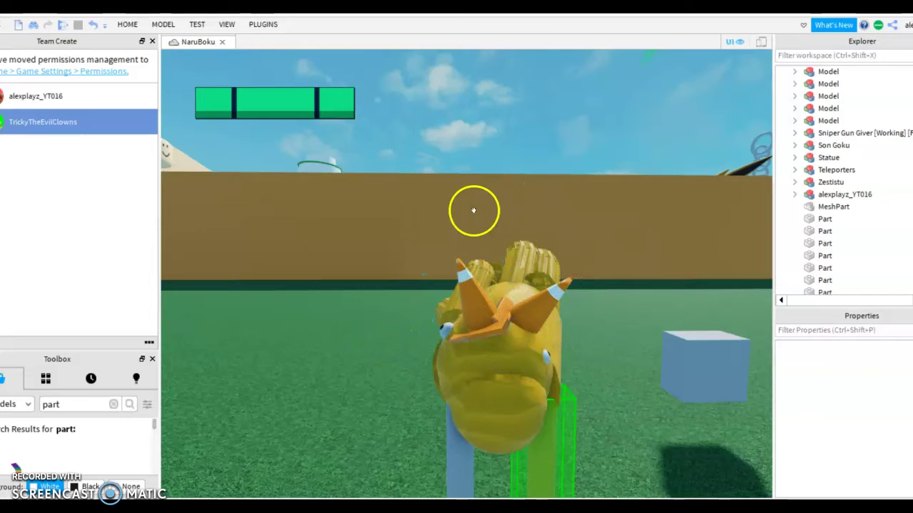
scroll(513, 220, down, 2)
right_drag(513, 220, 446, 265)
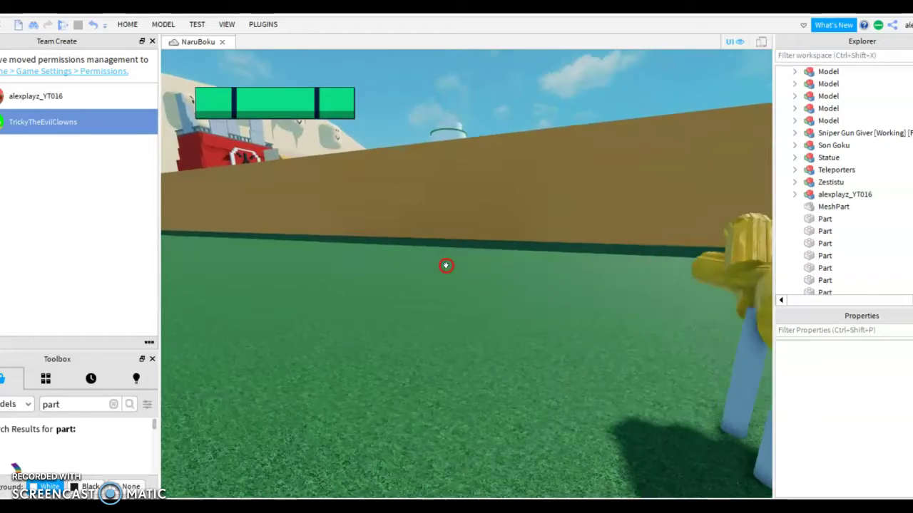
scroll(474, 212, down, 2)
right_drag(611, 401, 611, 401)
scroll(611, 401, down, 6)
right_drag(578, 333, 407, 436)
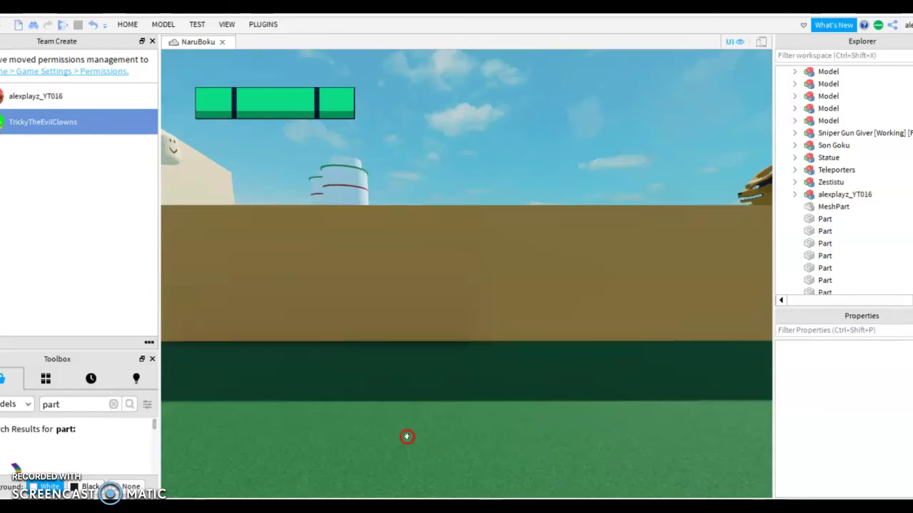